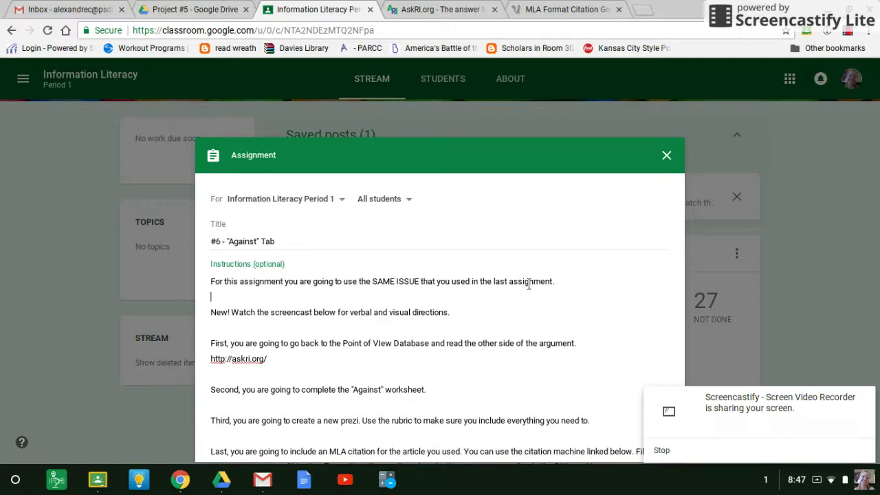
# Go to the AskRI.org library site and open the Points of View database tile.
pyautogui.scroll(-3, 489, 321)
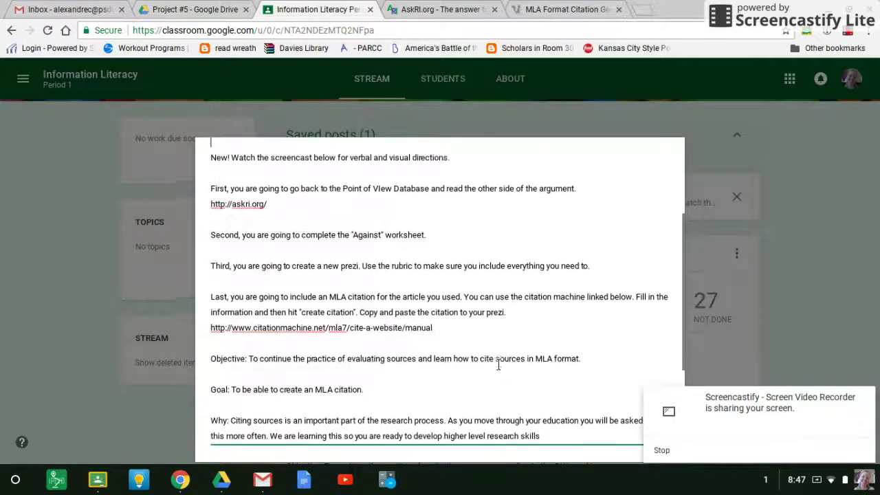
pyautogui.scroll(2, 498, 365)
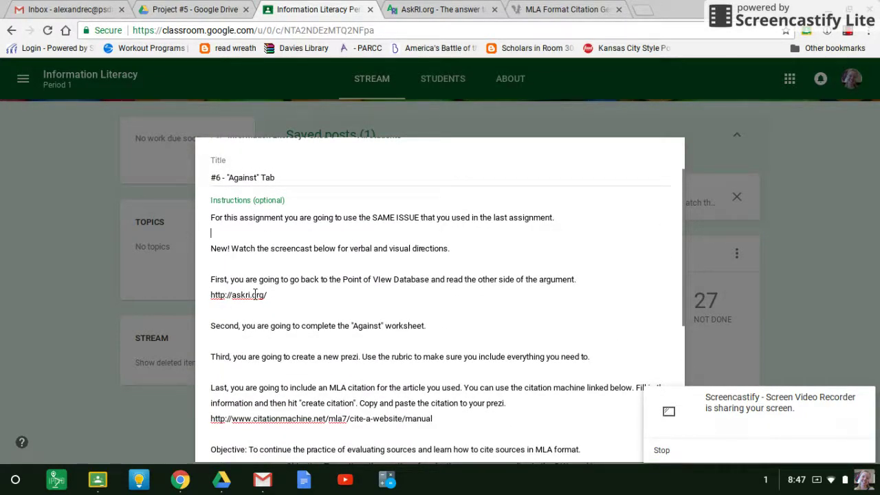
pyautogui.click(440, 9)
pyautogui.moveTo(443, 149)
pyautogui.scroll(-1, 479, 261)
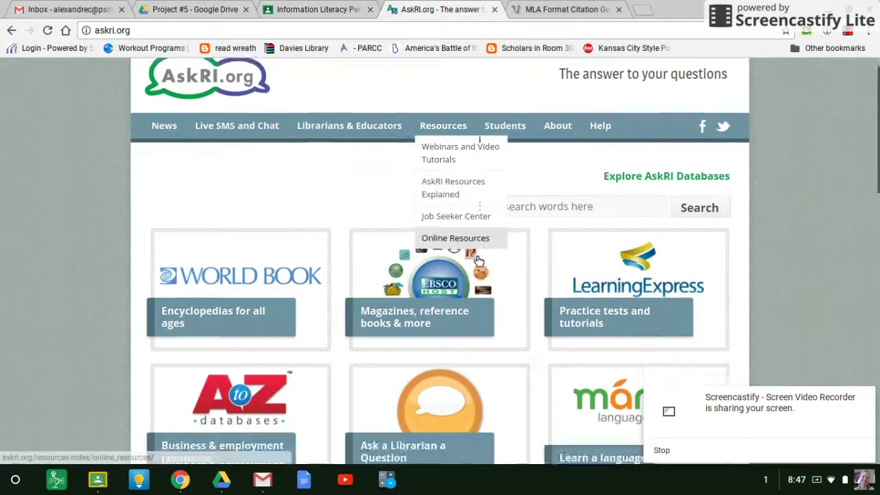
pyautogui.scroll(-8, 479, 261)
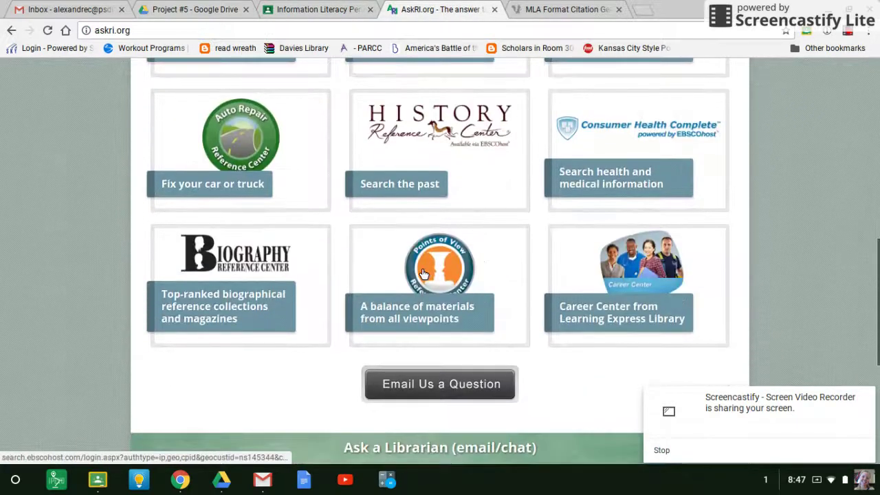
pyautogui.click(423, 270)
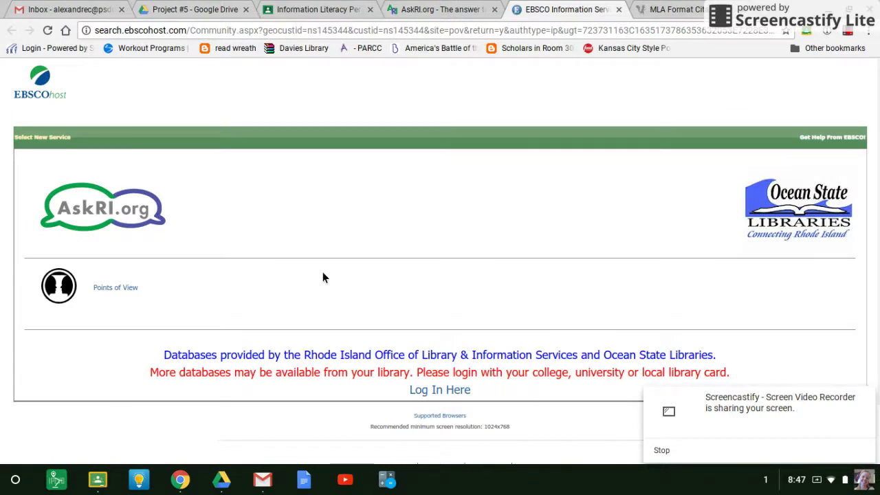
# Enter Points of View Reference Center and open the Banning Books topic under Censorship.
pyautogui.click(114, 288)
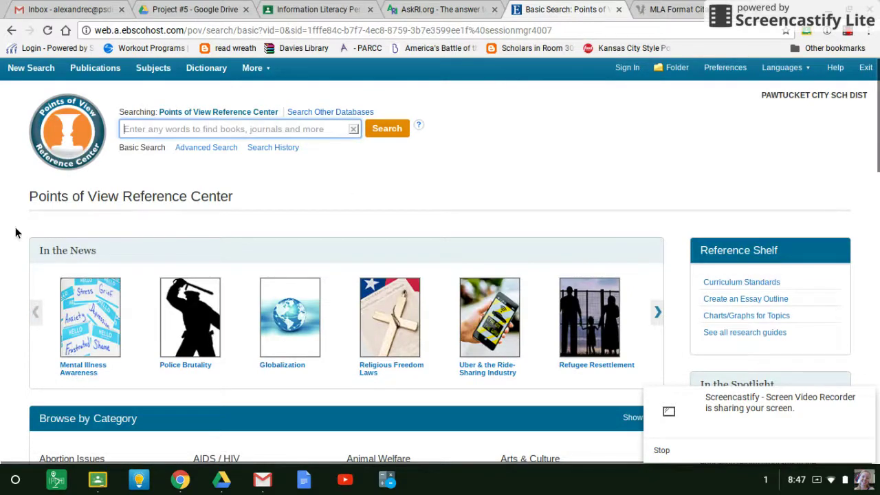
pyautogui.scroll(-5, 17, 232)
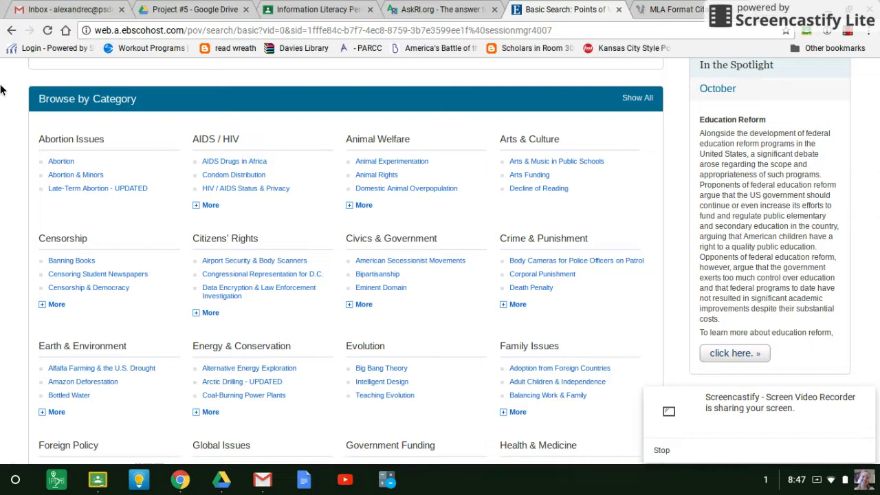
pyautogui.click(78, 262)
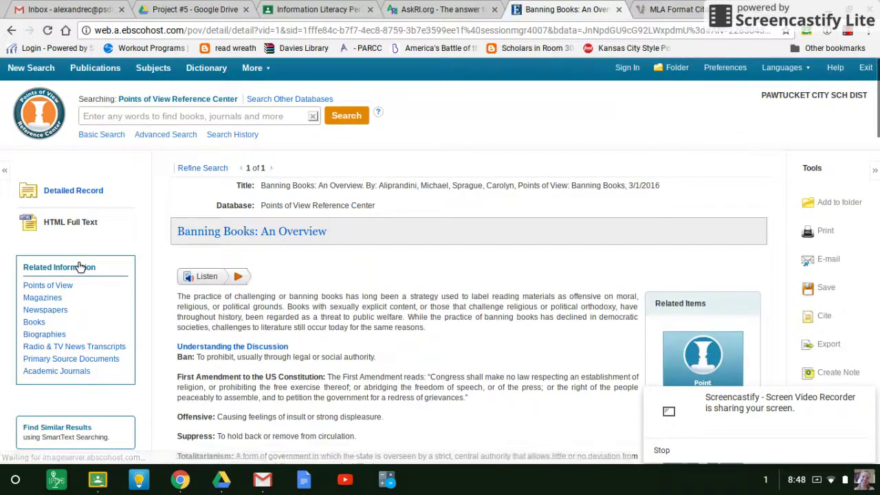
# Open the Point article on book censorship, then return to the Classroom assignment attachments.
pyautogui.scroll(-3, 519, 251)
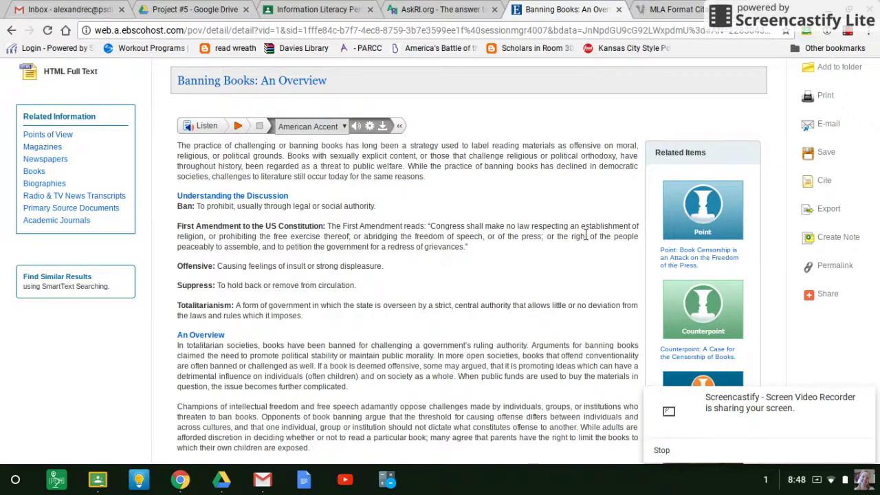
pyautogui.scroll(-3, 586, 236)
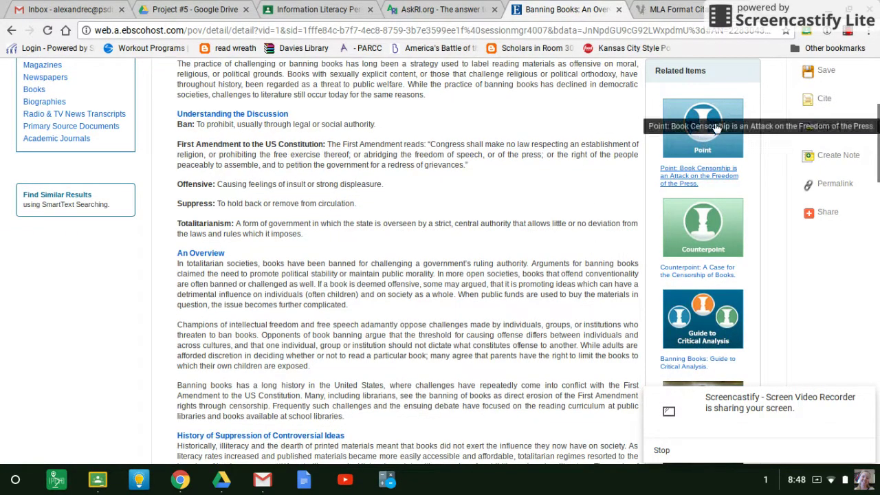
pyautogui.click(694, 156)
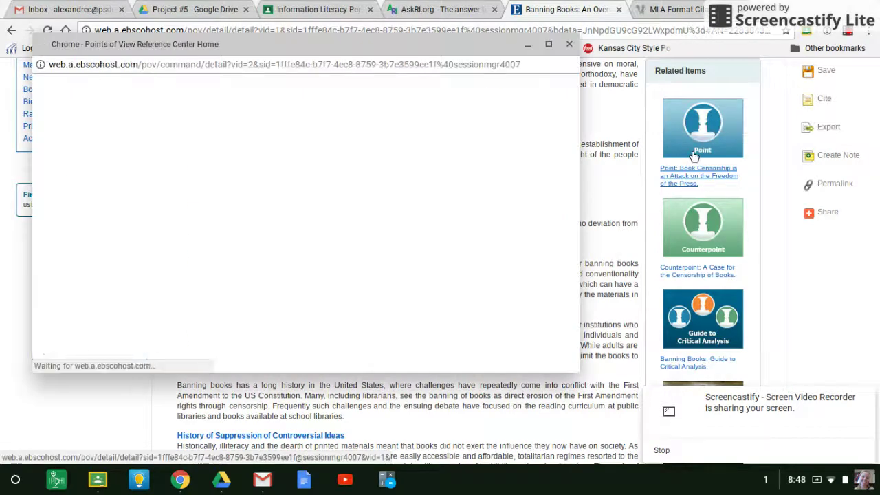
pyautogui.click(330, 6)
pyautogui.scroll(-4, 422, 228)
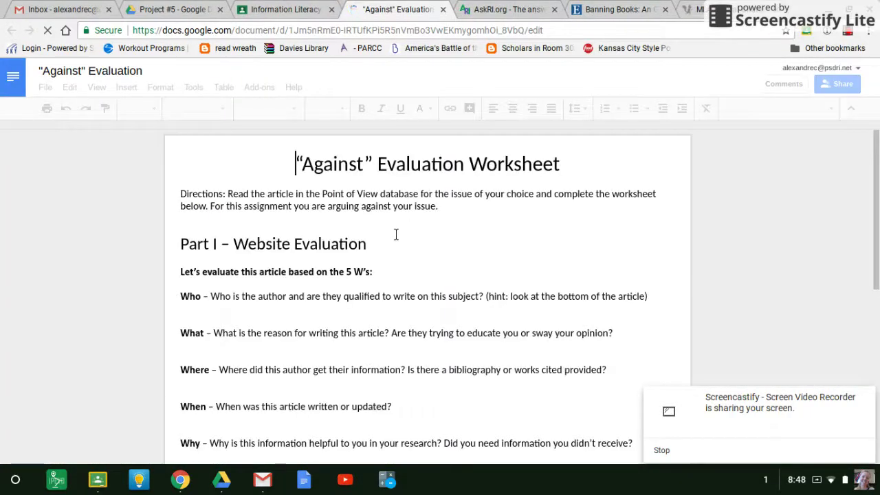
# Place the cursor below the Who question, then under Part III's Middle paragraph prompt.
pyautogui.click(374, 309)
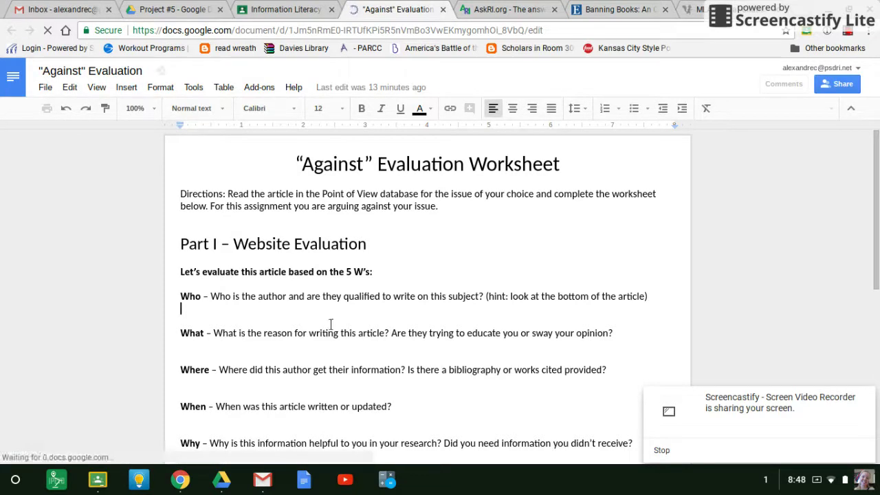
pyautogui.scroll(-1, 331, 324)
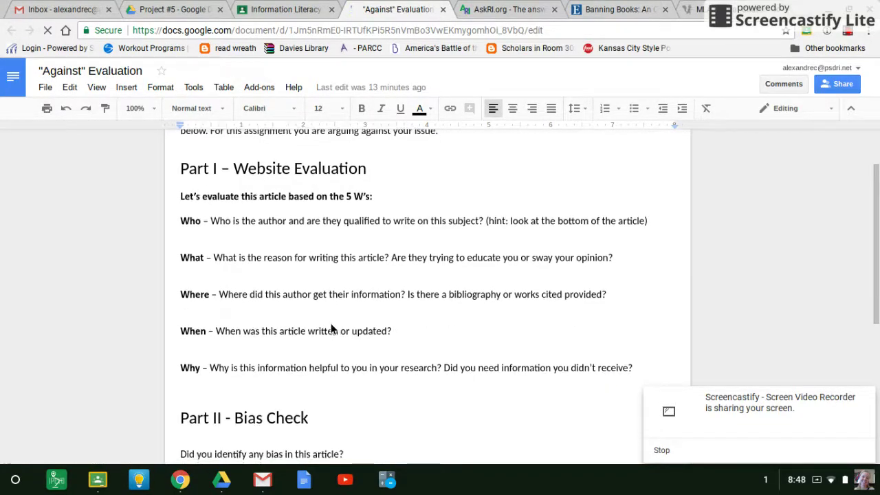
pyautogui.scroll(-2, 331, 324)
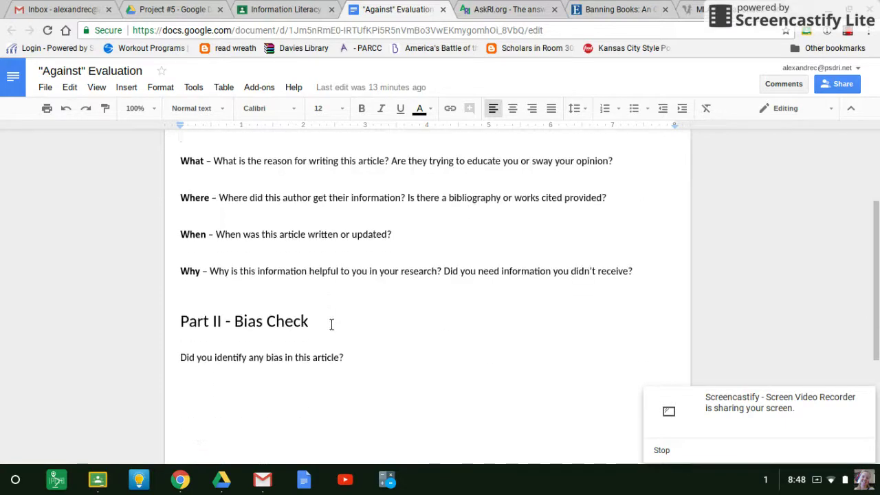
pyautogui.scroll(-2, 330, 324)
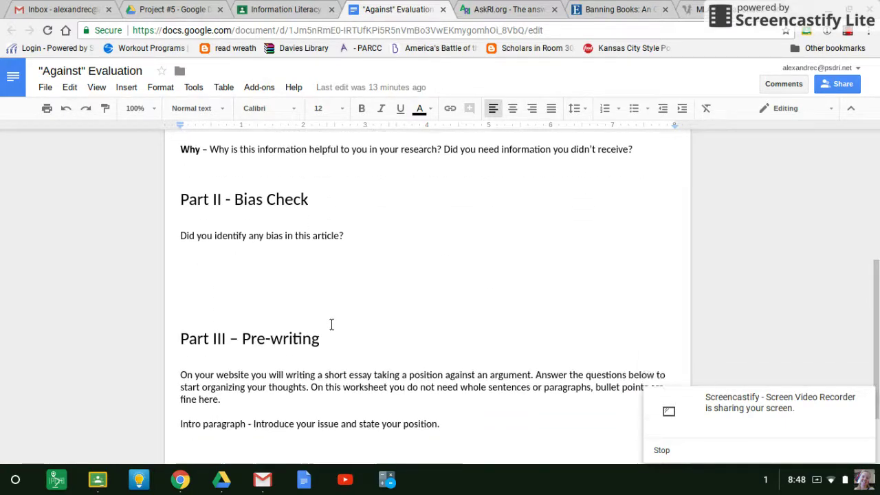
pyautogui.scroll(-1, 331, 324)
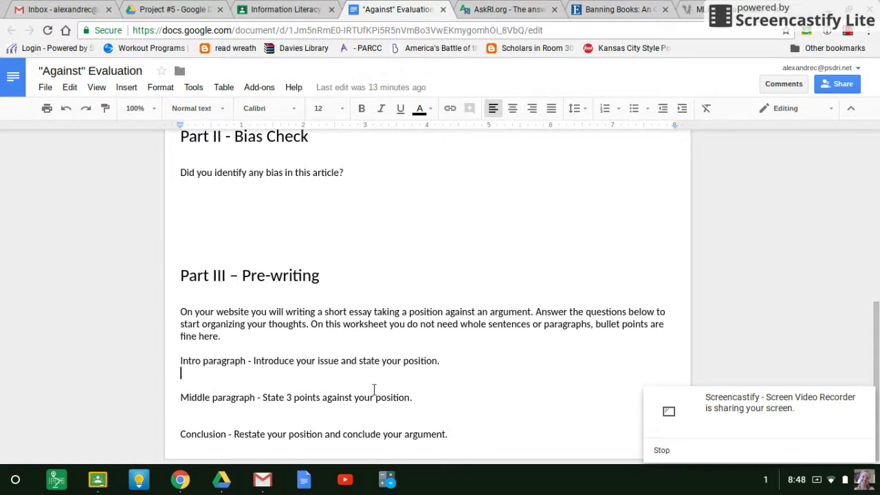
pyautogui.click(236, 411)
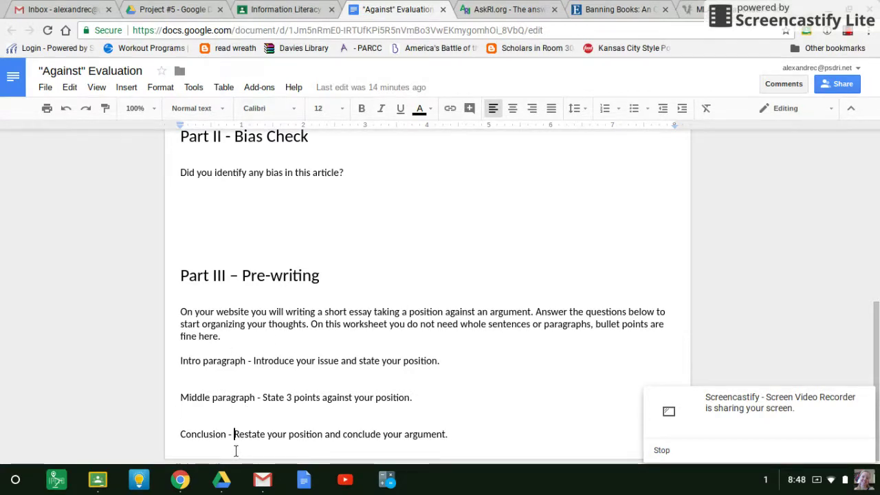
pyautogui.press('Down')
# Bring the Point article window forward, close the Against worksheet, and return to Classroom.
pyautogui.click(599, 7)
pyautogui.scroll(3, 419, 209)
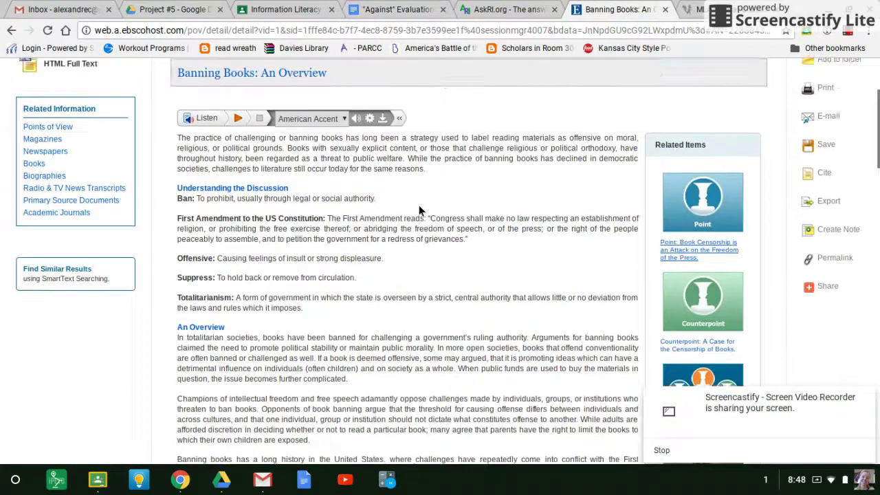
pyautogui.click(183, 481)
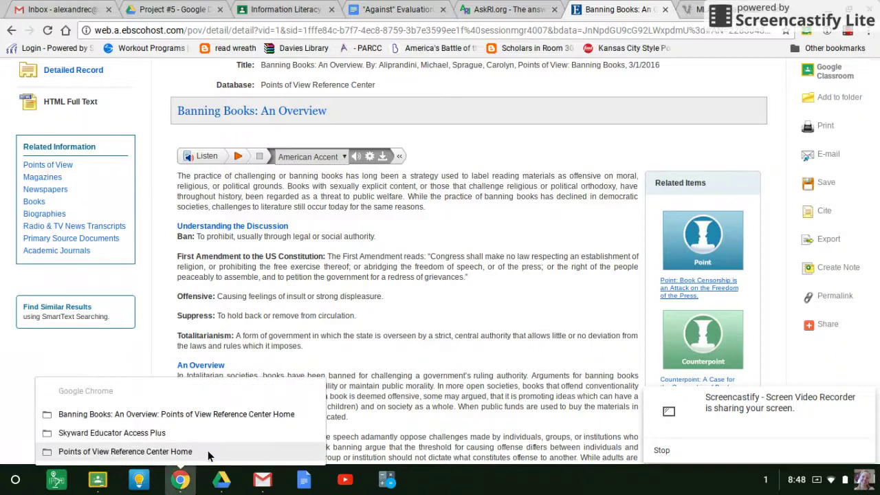
pyautogui.click(117, 452)
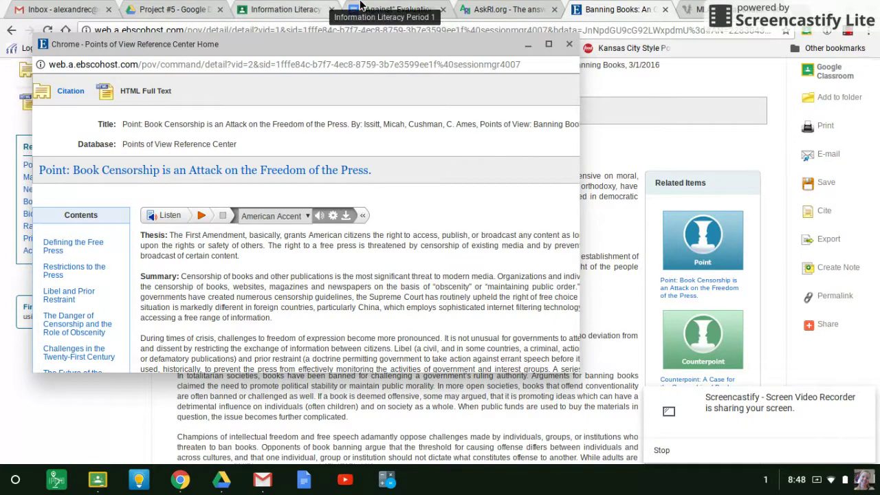
pyautogui.click(444, 10)
pyautogui.click(296, 9)
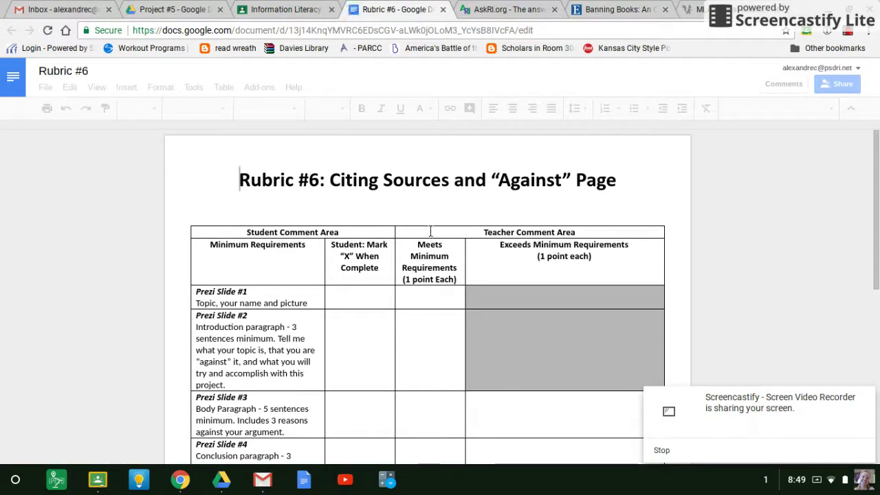
# Review the rubric's Slide #1 through Slide #3 requirements.
pyautogui.click(346, 292)
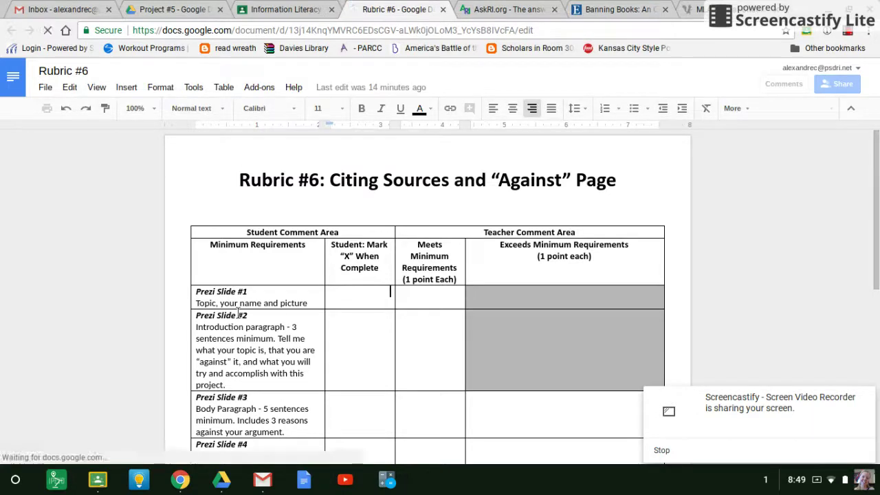
pyautogui.click(352, 322)
pyautogui.scroll(-1, 352, 321)
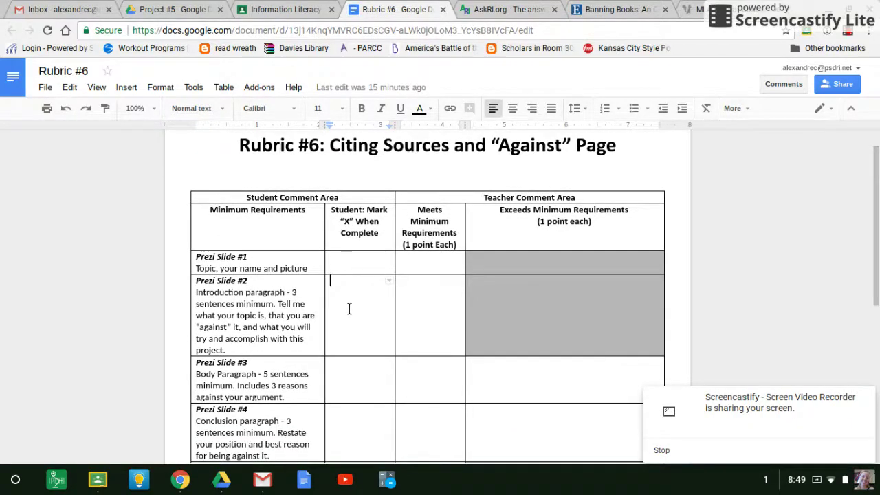
pyautogui.scroll(-3, 350, 309)
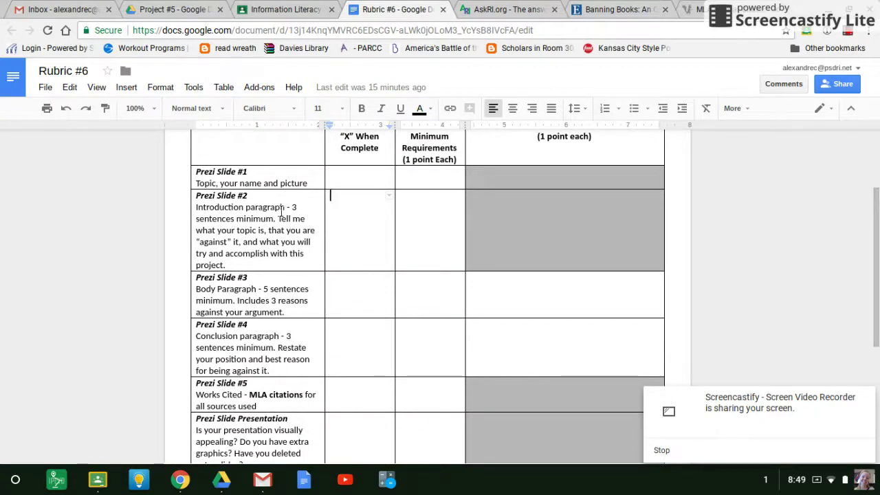
pyautogui.click(264, 230)
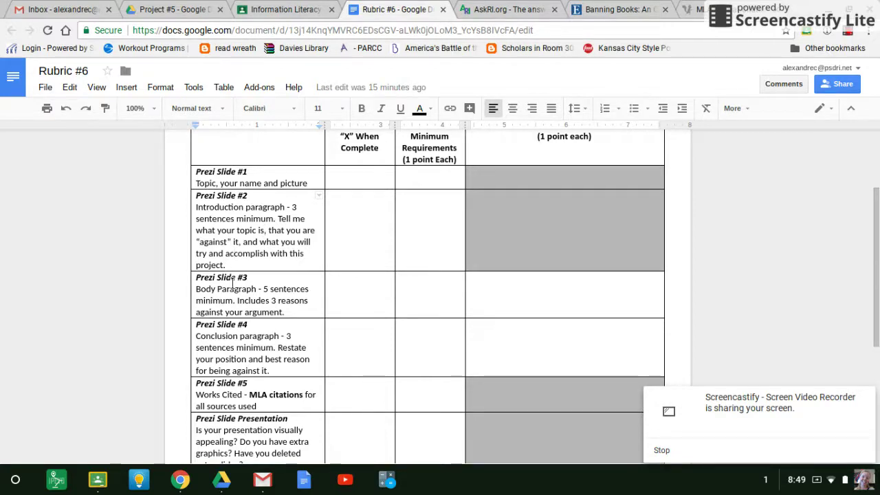
pyautogui.scroll(-3, 275, 288)
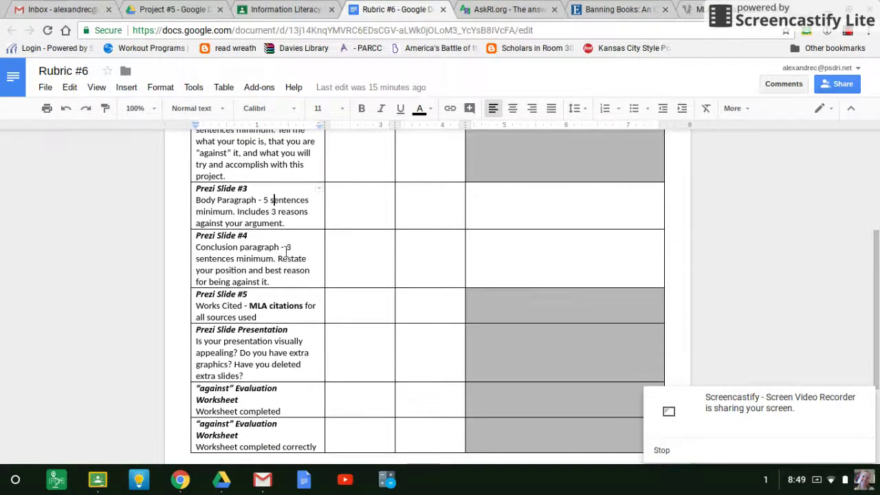
pyautogui.click(273, 202)
pyautogui.click(251, 211)
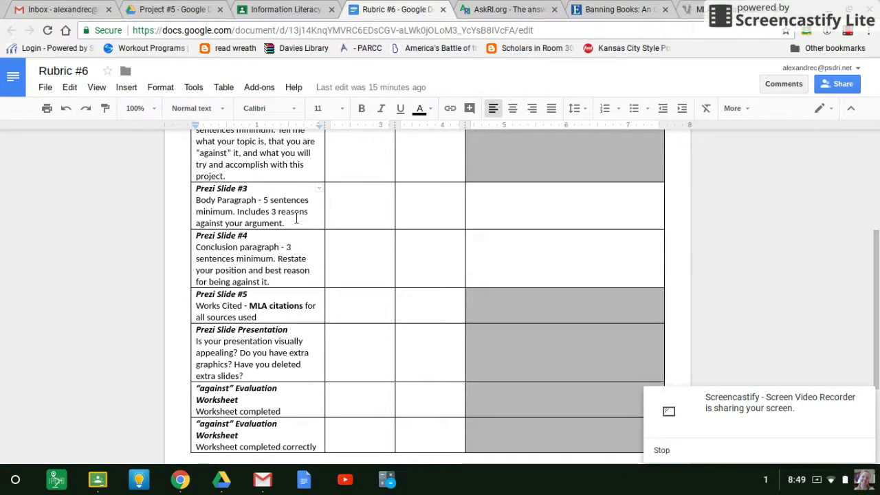
# Check the Slide #4 and Slide #5 MLA citation requirements, then go to Citation Machine.
pyautogui.click(282, 304)
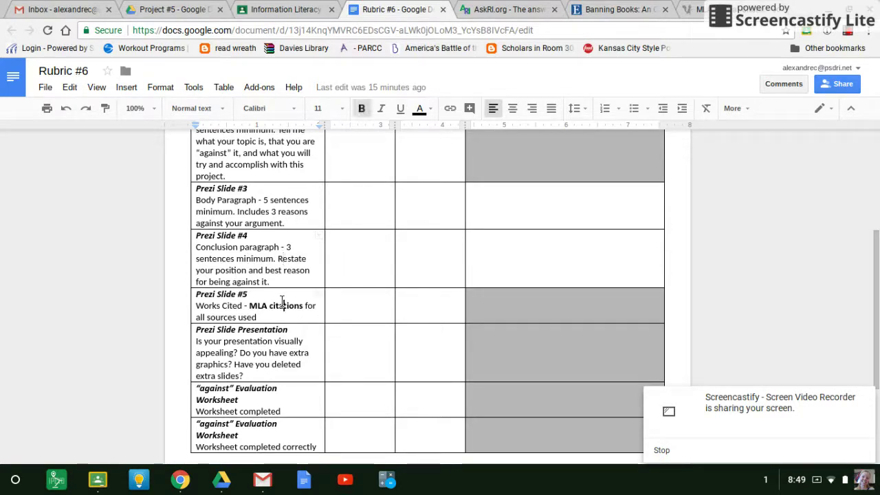
pyautogui.click(278, 258)
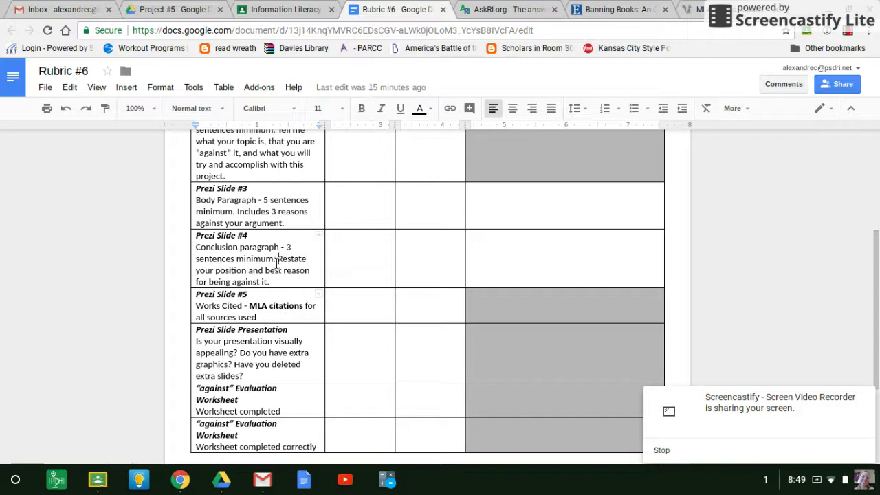
pyautogui.scroll(-1, 276, 263)
pyautogui.scroll(-1, 277, 264)
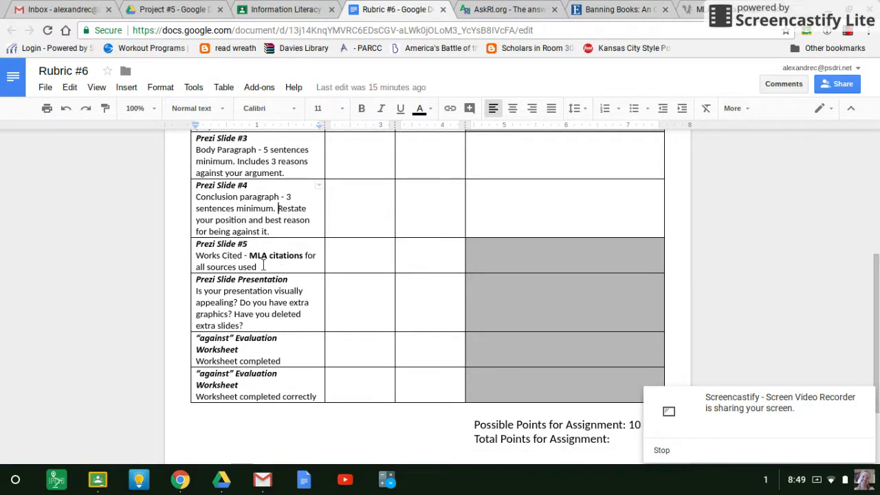
pyautogui.click(264, 266)
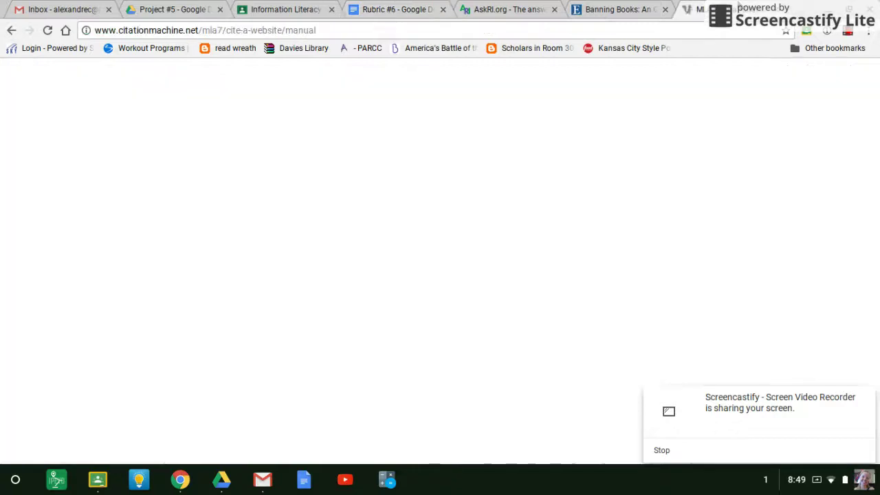
pyautogui.click(700, 9)
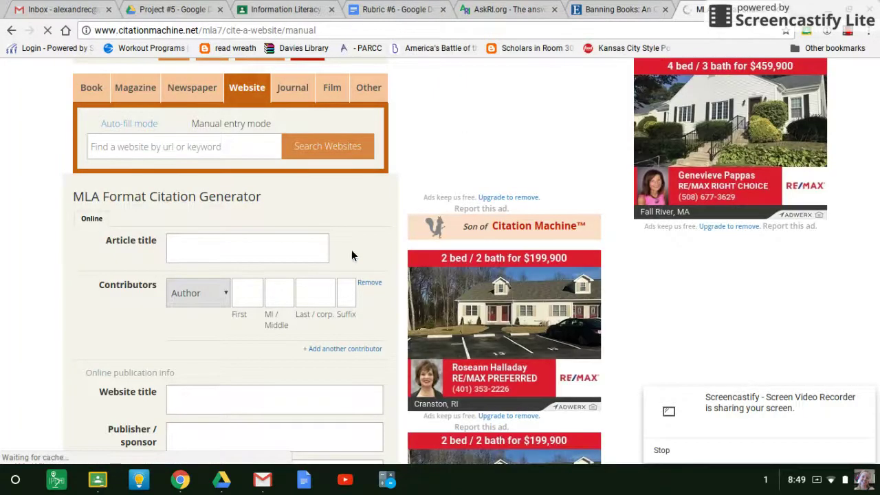
# Reread the Classroom assignment instructions and return to the Citation Machine form.
pyautogui.hotkey('ctrl', '3')
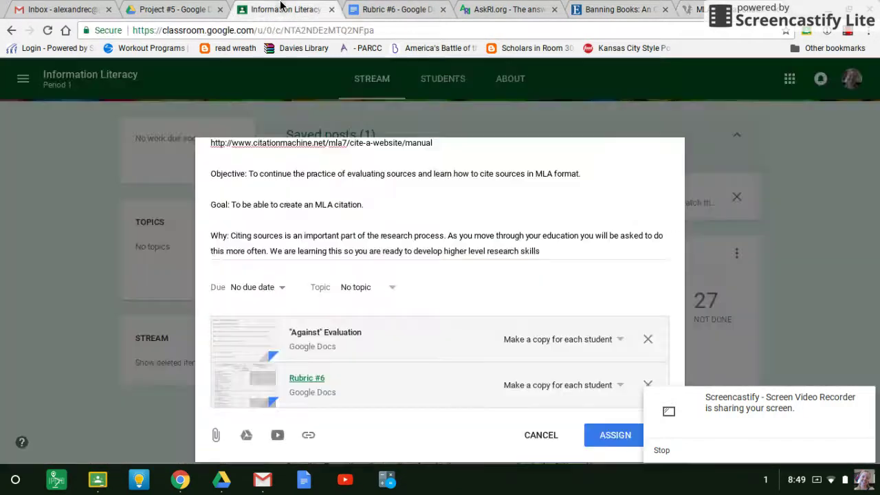
pyautogui.scroll(2, 337, 217)
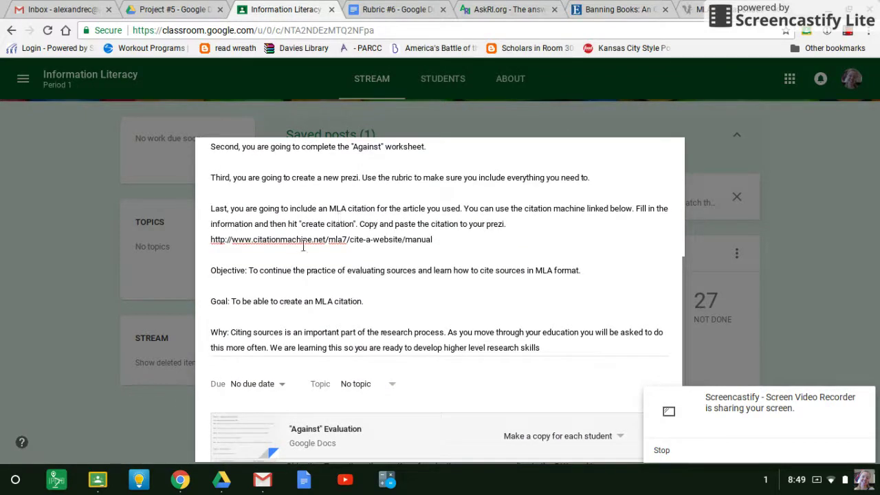
pyautogui.hotkey('ctrl', '7')
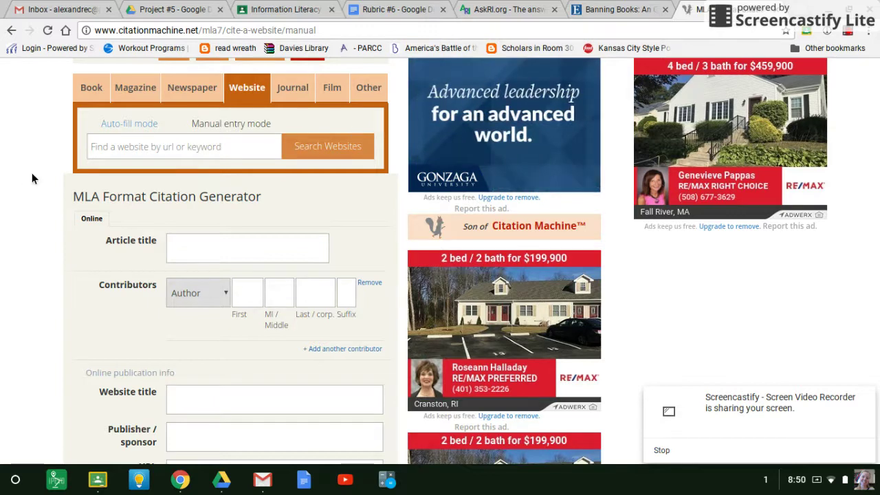
pyautogui.scroll(-1, 22, 179)
pyautogui.scroll(-2, 22, 179)
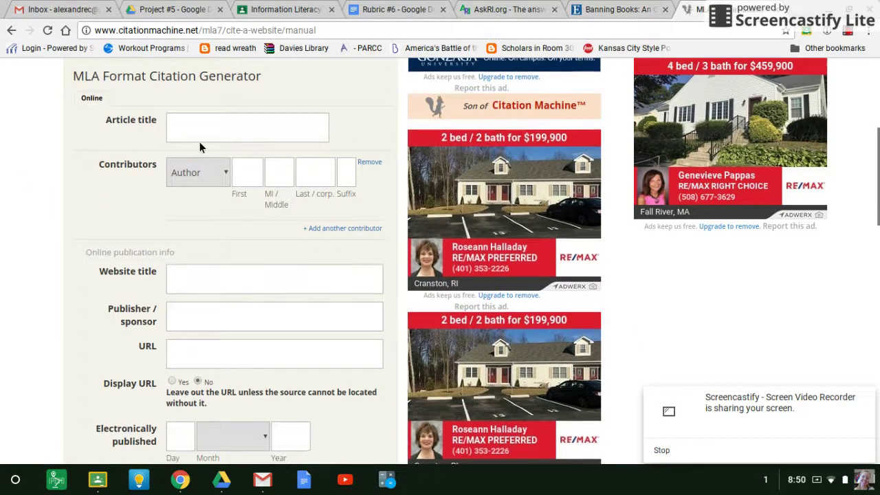
# Select the Article title field and bring the Points of View article window forward.
pyautogui.click(234, 124)
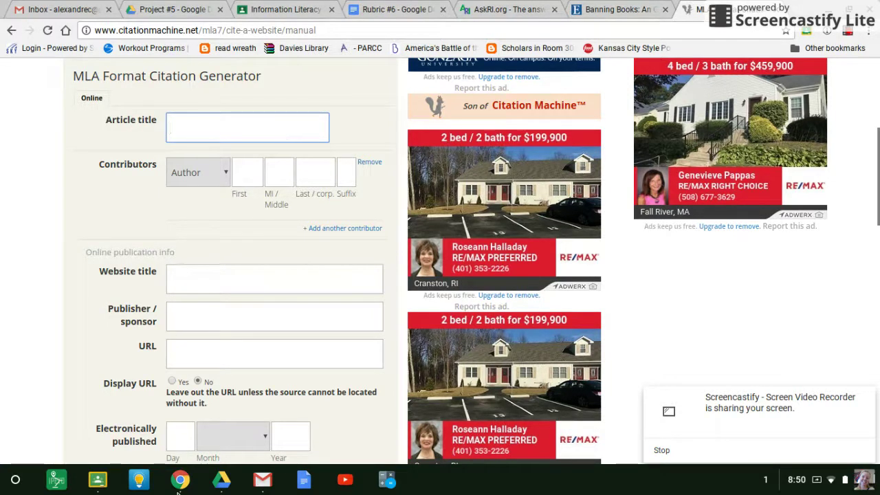
pyautogui.click(179, 483)
pyautogui.click(220, 454)
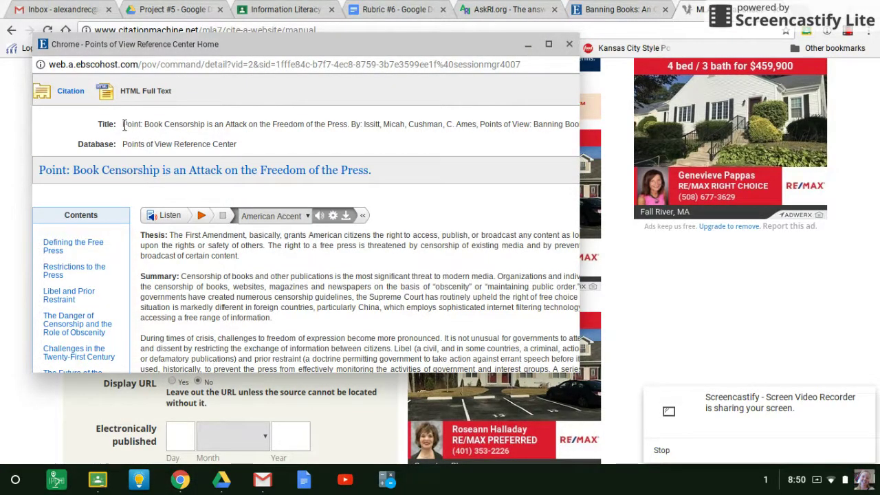
# Copy the article title 'Point: Book Censorship is an Attack on the Freedom of the Press' into Article title.
pyautogui.moveTo(124, 125); pyautogui.dragTo(194, 135)
pyautogui.moveTo(247, 128); pyautogui.dragTo(348, 124)
pyautogui.rightClick(351, 124)
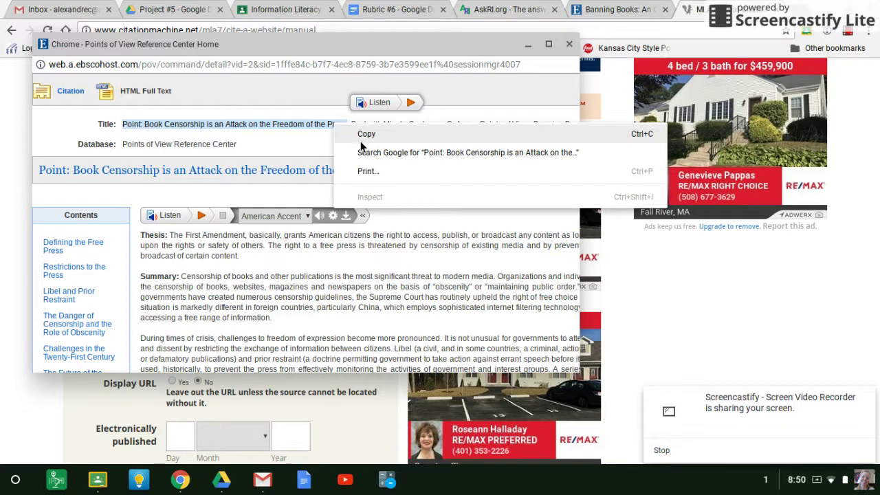
pyautogui.click(363, 139)
pyautogui.click(19, 427)
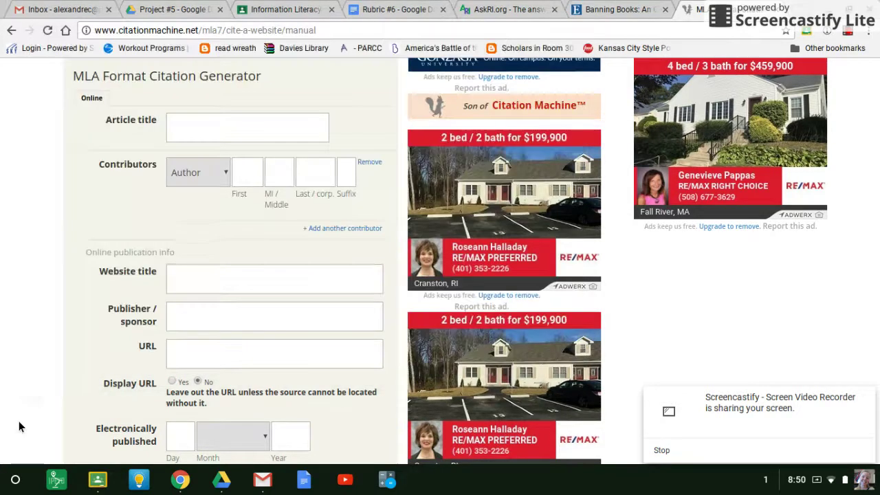
pyautogui.click(225, 136)
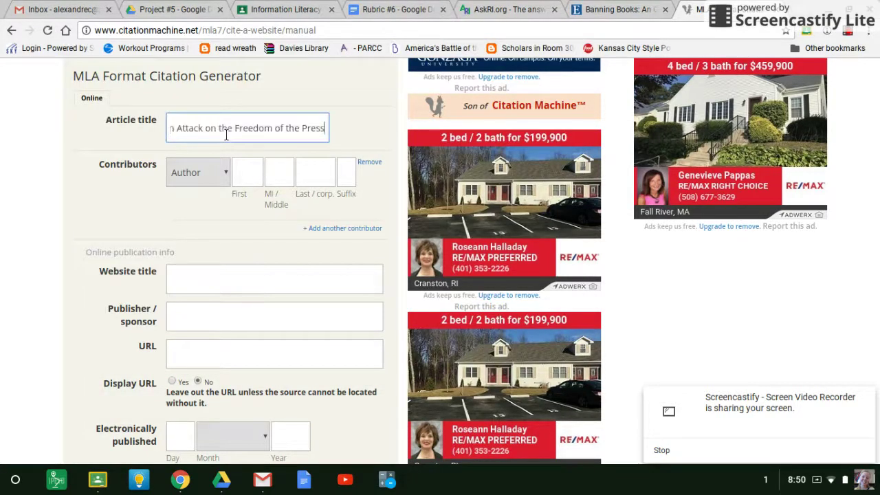
pyautogui.hotkey('ctrl', 'v')
# Select the first author's first-name field and bring up the article to read the authors.
pyautogui.click(244, 170)
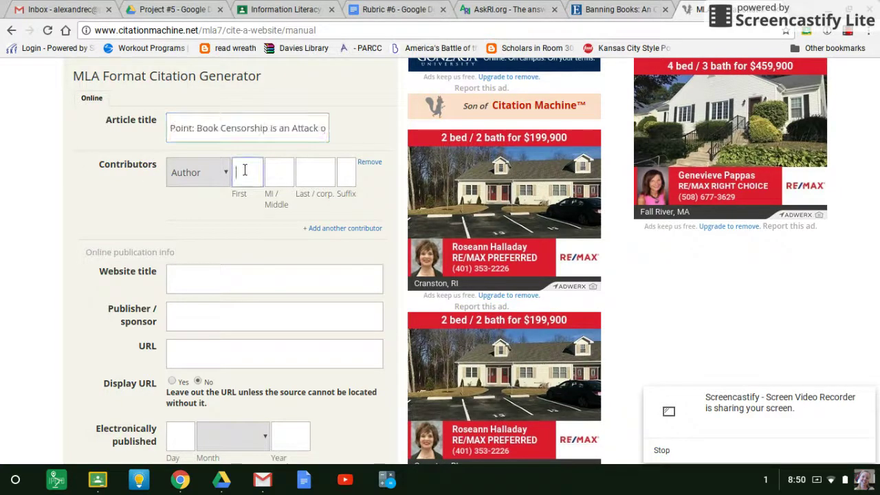
pyautogui.click(182, 479)
pyautogui.click(198, 454)
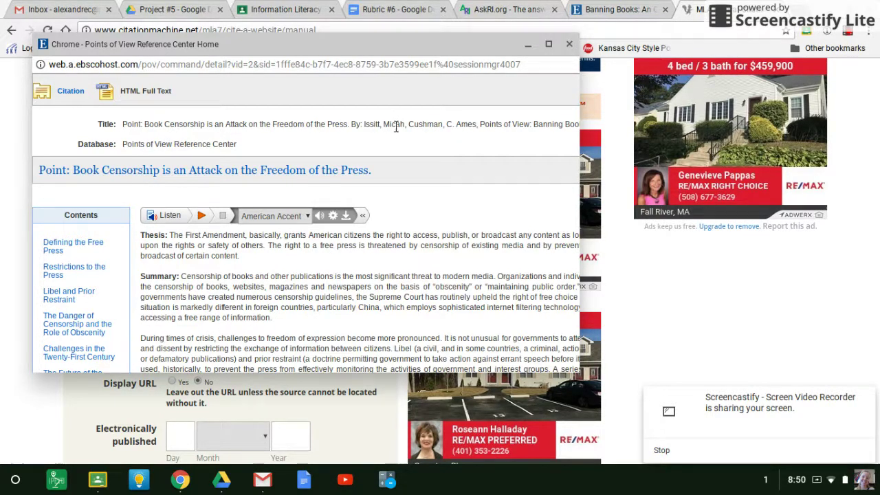
# Enter the first author's first and last names in the contributor fields.
pyautogui.click(0, 179)
pyautogui.click(250, 172)
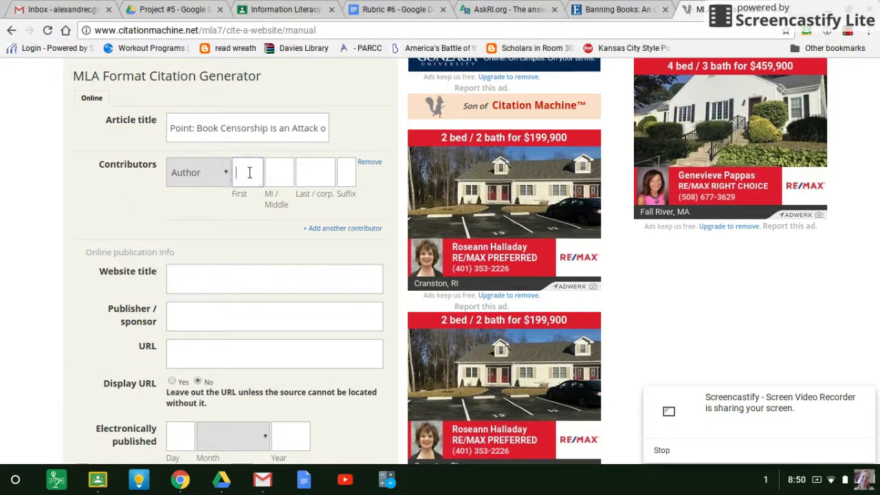
pyautogui.write('Micah')
pyautogui.click(299, 172)
pyautogui.write('Issl')
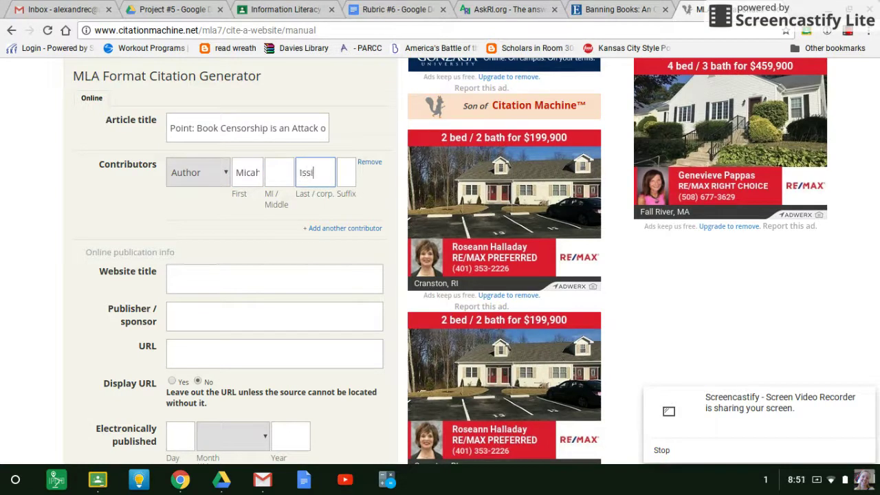
# Add a second contributor and enter the second author's first and last names.
pyautogui.click(340, 229)
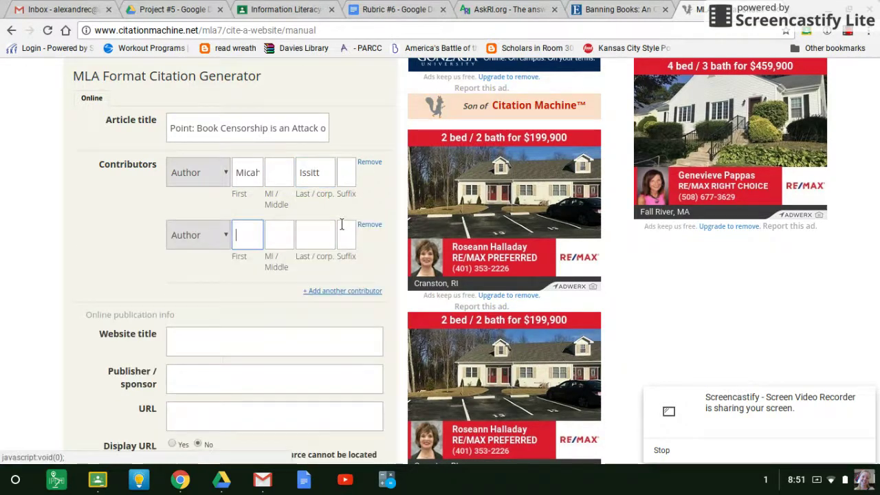
pyautogui.click(181, 481)
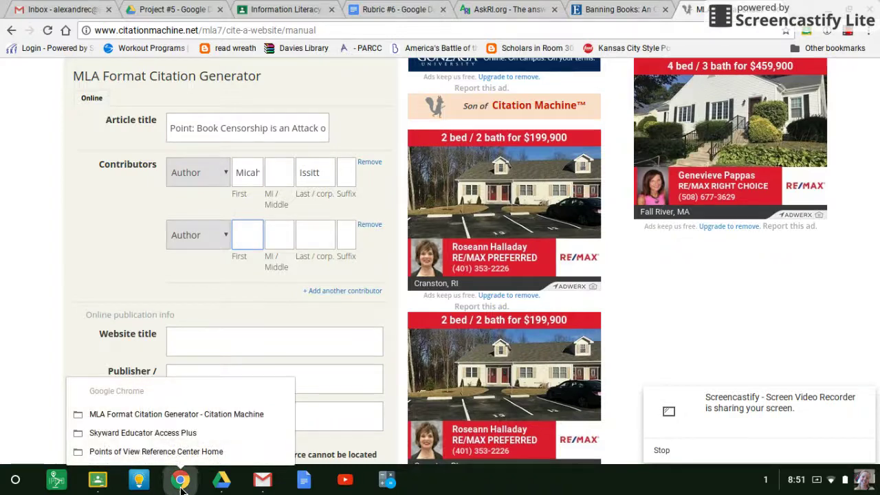
pyautogui.click(205, 451)
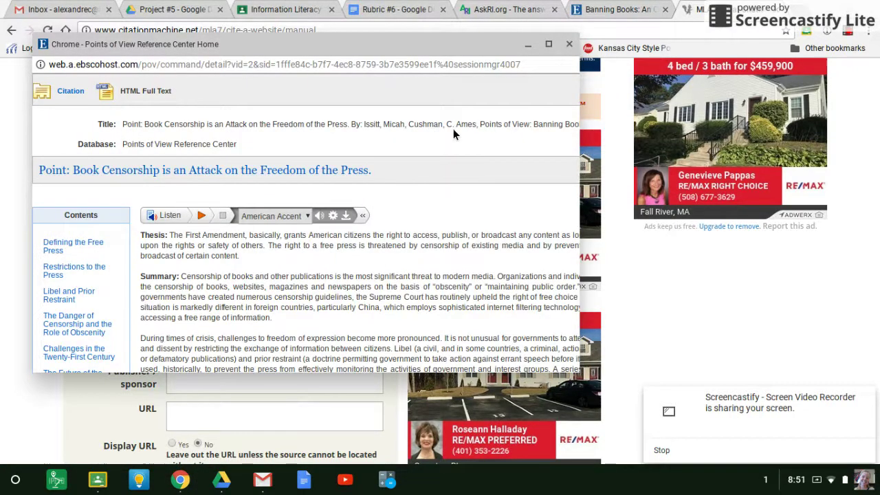
pyautogui.click(530, 41)
pyautogui.write('C. Ame')
pyautogui.press('Tab')
pyautogui.press('Tab')
pyautogui.write('C')
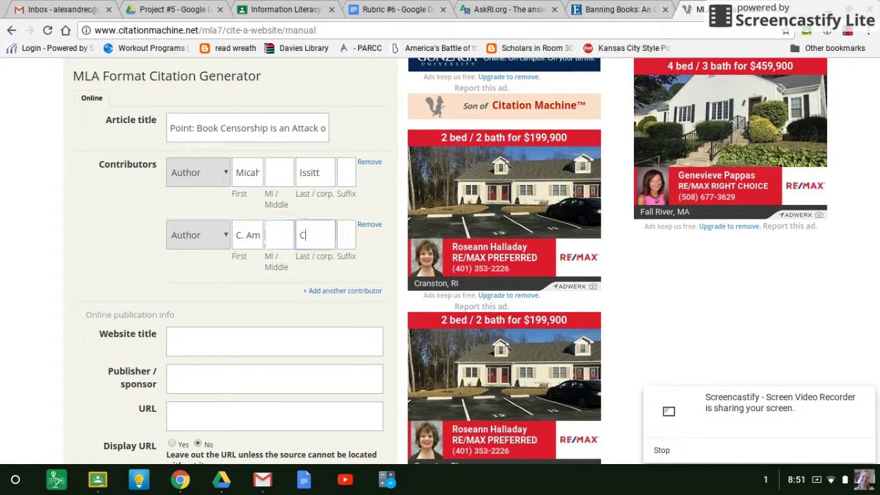
pyautogui.write('ushman')
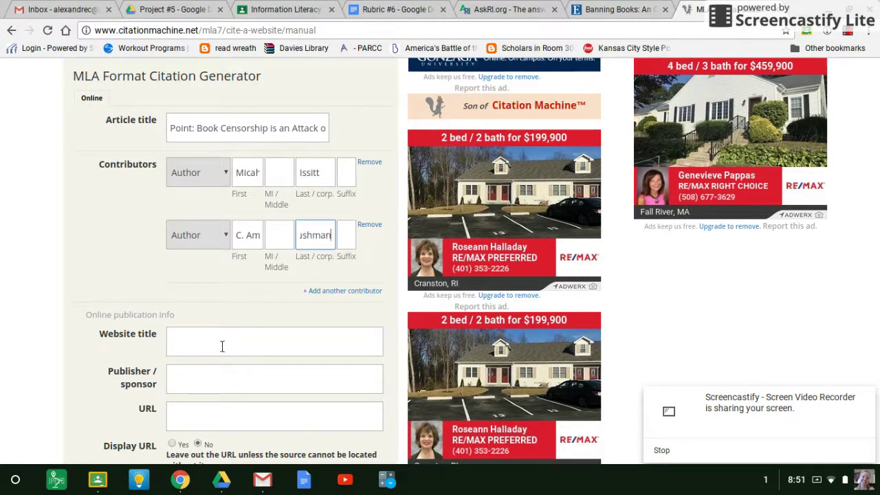
pyautogui.click(222, 346)
# Copy 'Points of View Reference Center' from the article into the Website title field.
pyautogui.scroll(-3, 222, 345)
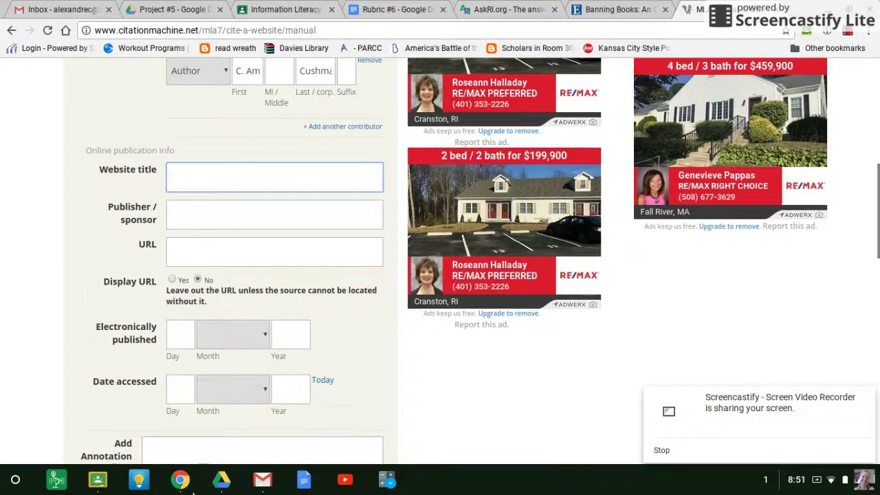
pyautogui.click(185, 481)
pyautogui.click(269, 457)
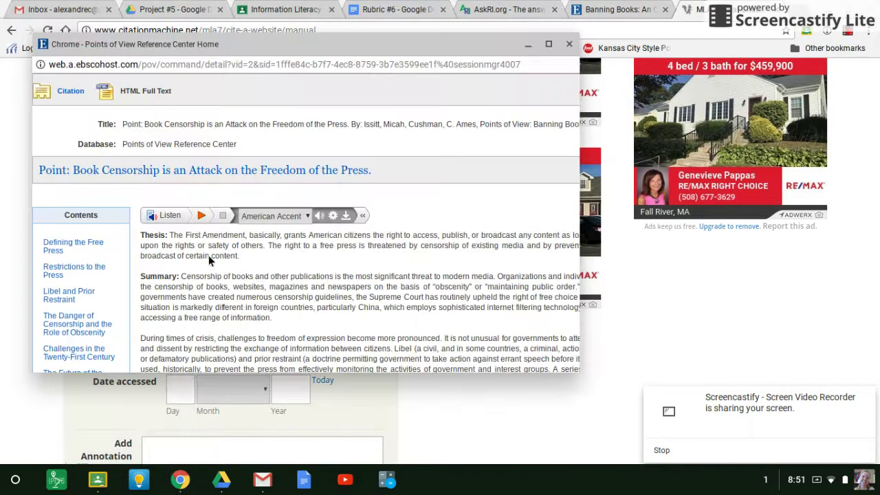
pyautogui.moveTo(122, 144); pyautogui.dragTo(238, 144)
pyautogui.rightClick(221, 146)
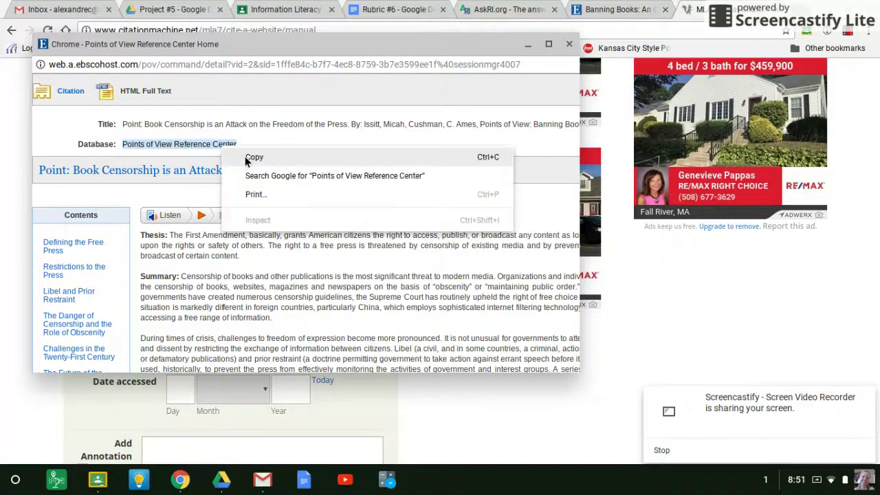
pyautogui.click(252, 156)
pyautogui.click(1, 205)
pyautogui.click(251, 180)
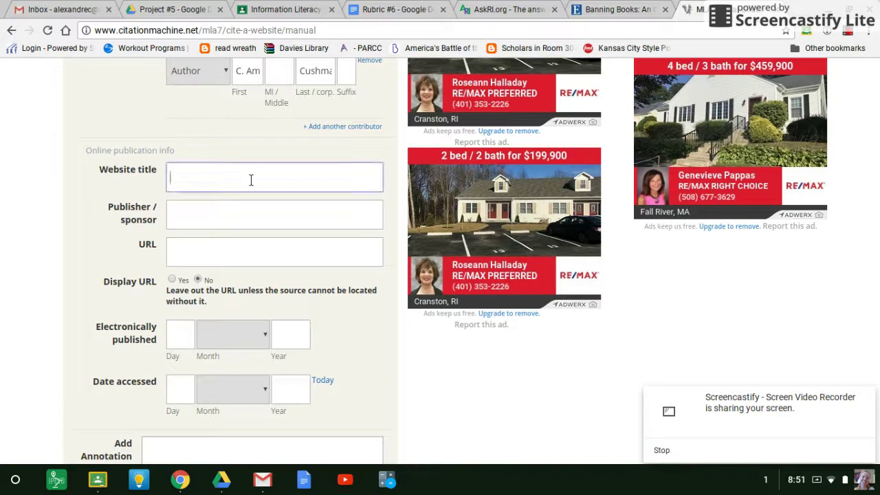
pyautogui.hotkey('ctrl', 'v')
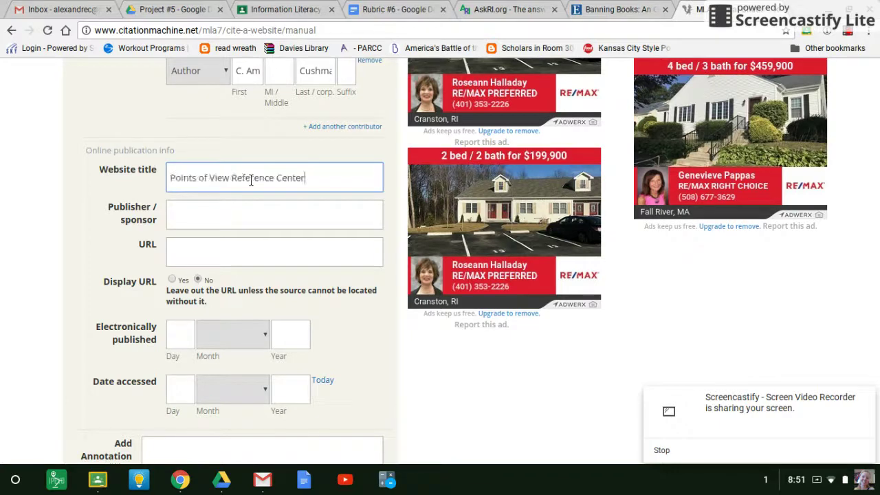
# Copy 'Great Neck Publishing' from the copyright line into the Publisher/sponsor field.
pyautogui.click(243, 215)
pyautogui.click(181, 480)
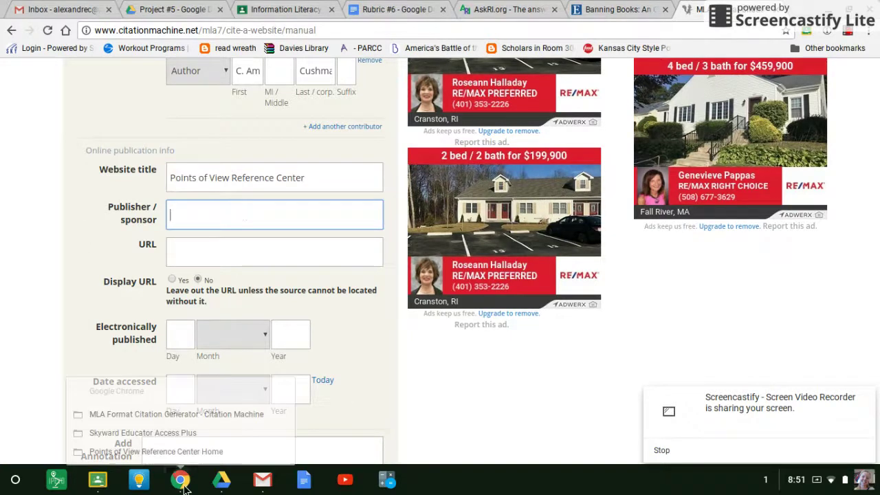
pyautogui.click(226, 452)
pyautogui.hscroll(3, 495, 154)
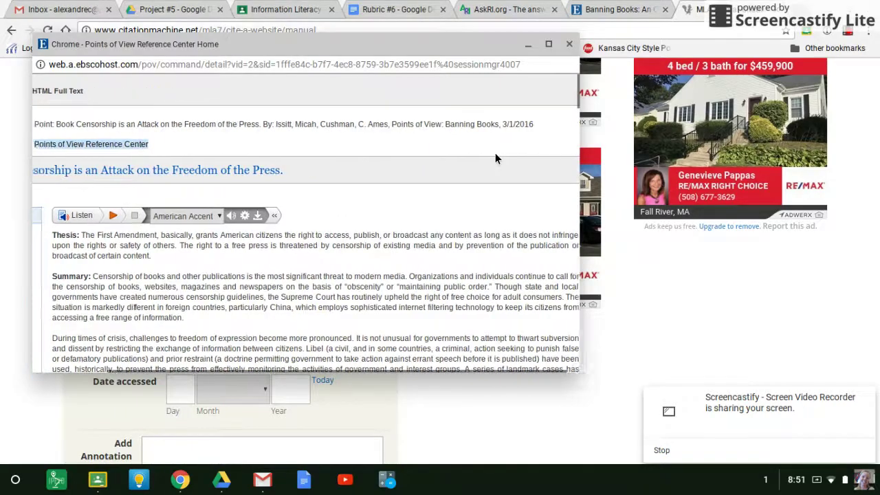
pyautogui.hscroll(-3, 495, 153)
pyautogui.scroll(-10, 492, 177)
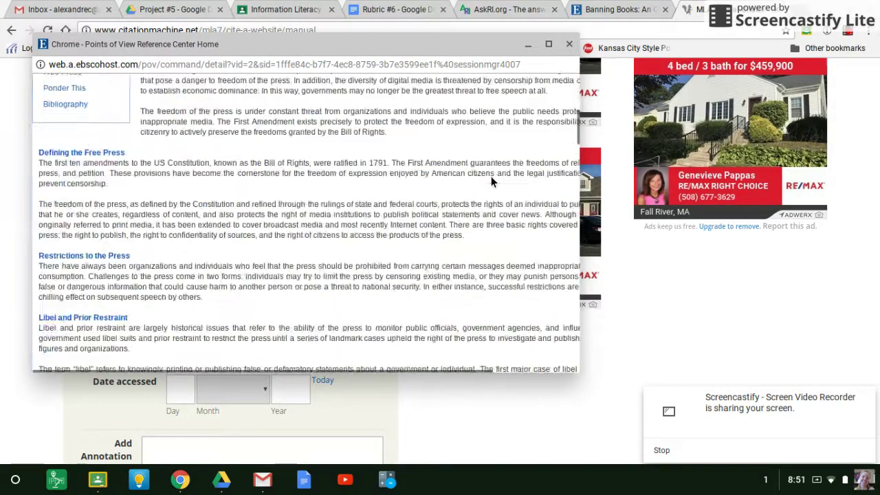
pyautogui.scroll(-10, 491, 179)
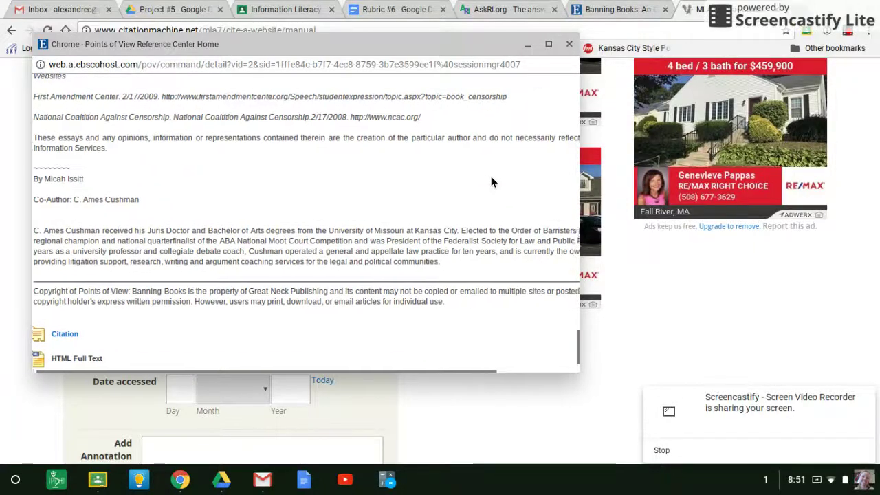
pyautogui.hscroll(3, 491, 181)
pyautogui.hscroll(-3, 491, 181)
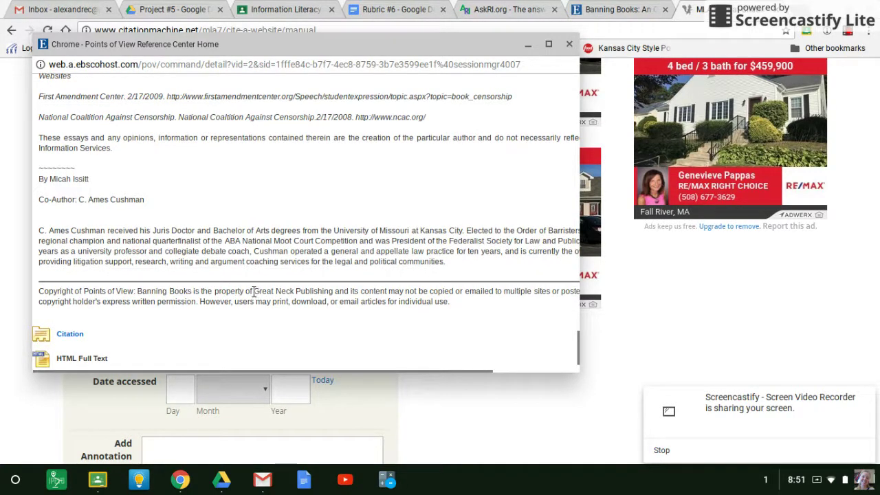
pyautogui.moveTo(253, 291); pyautogui.dragTo(329, 290)
pyautogui.rightClick(331, 292)
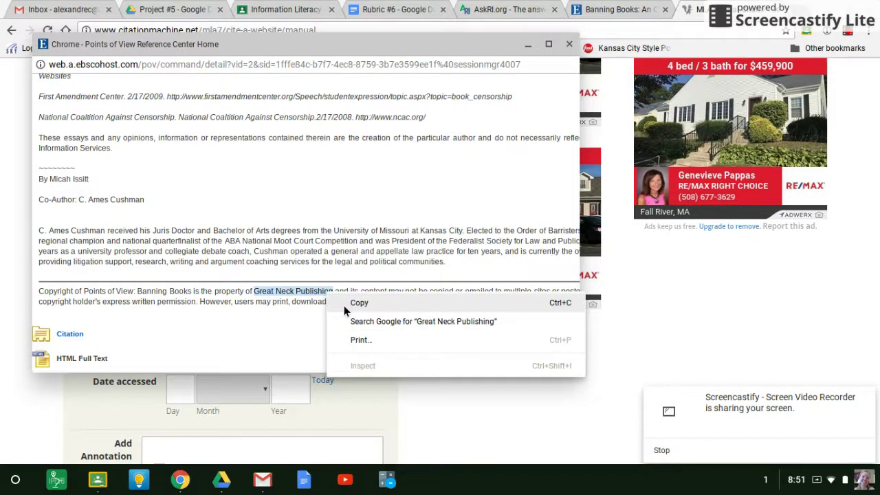
pyautogui.click(344, 305)
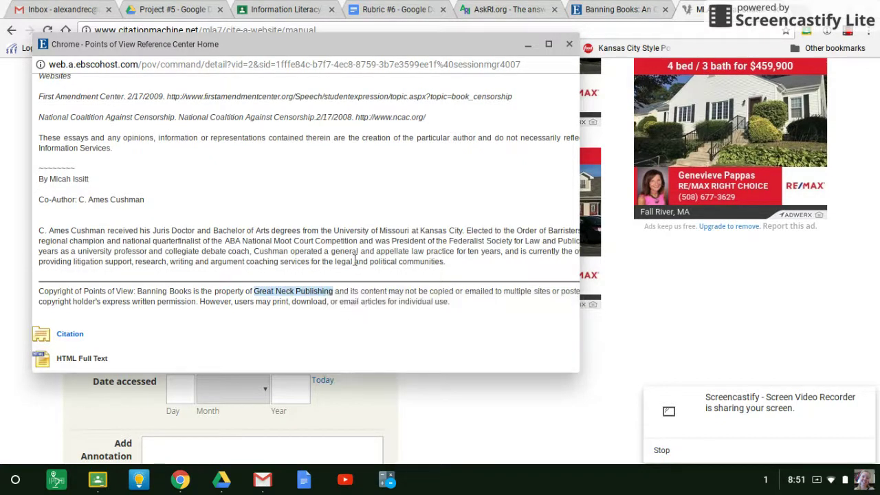
pyautogui.click(527, 43)
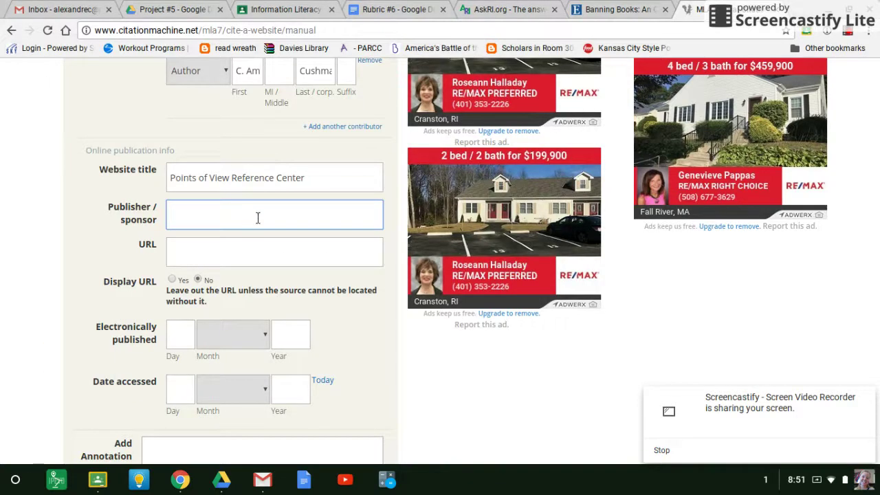
pyautogui.hotkey('ctrl', 'v')
pyautogui.click(239, 249)
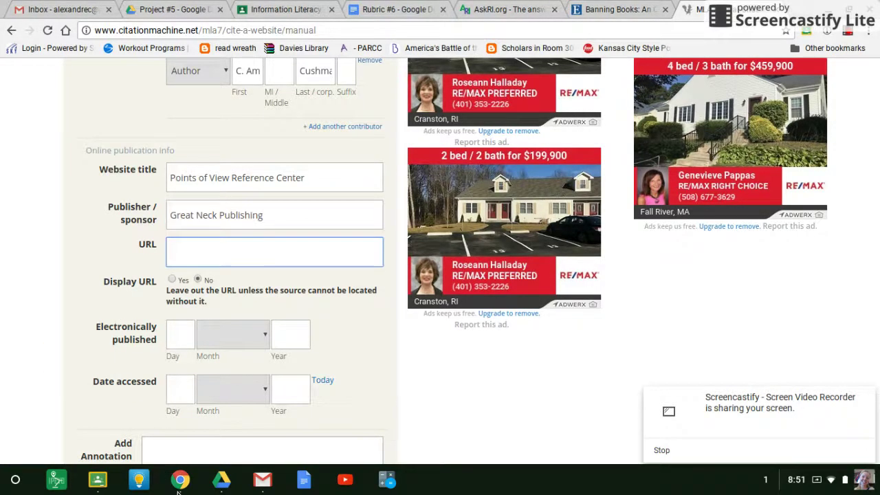
# Copy the Points of View article's web address into the URL field.
pyautogui.click(180, 479)
pyautogui.click(156, 452)
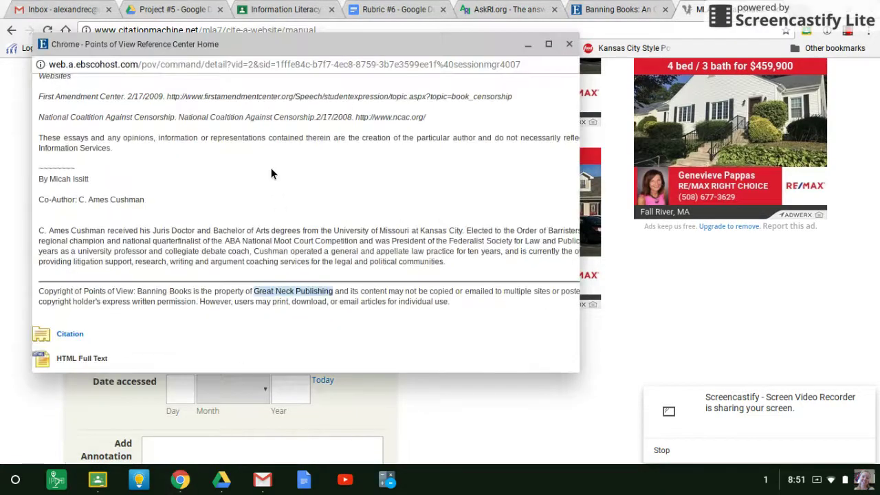
pyautogui.scroll(20, 271, 168)
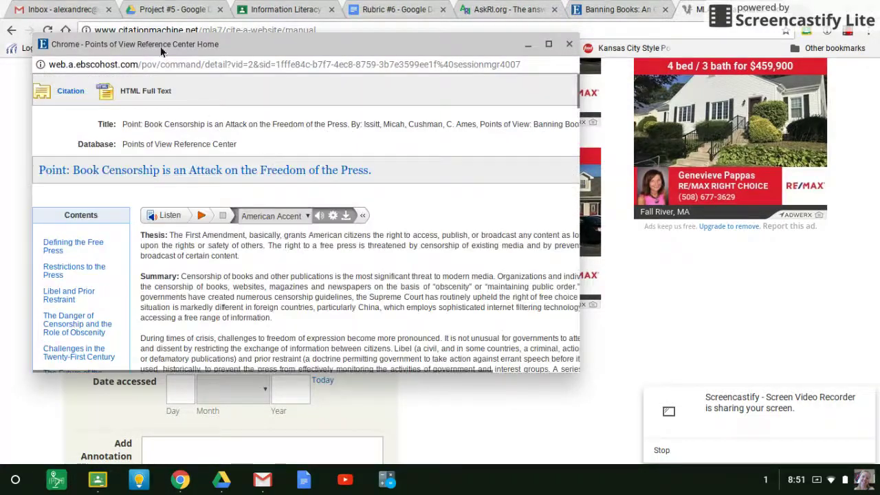
pyautogui.click(239, 65)
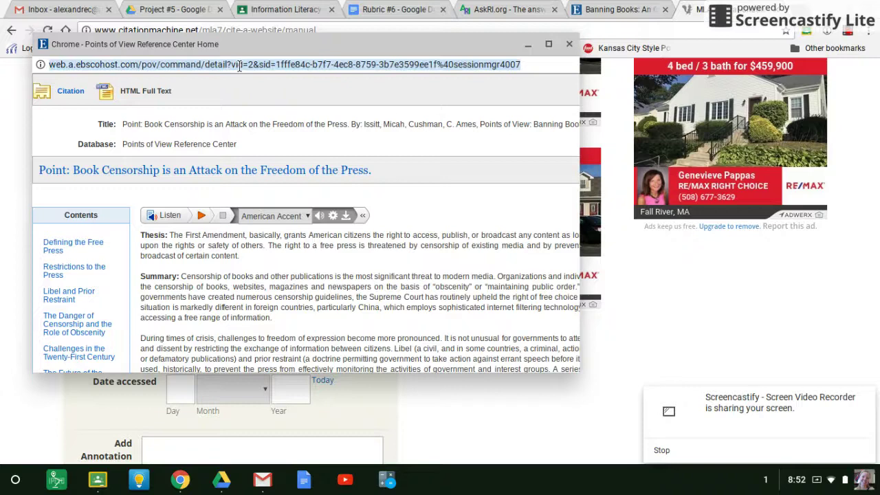
pyautogui.rightClick(239, 66)
pyautogui.click(271, 120)
pyautogui.click(1, 138)
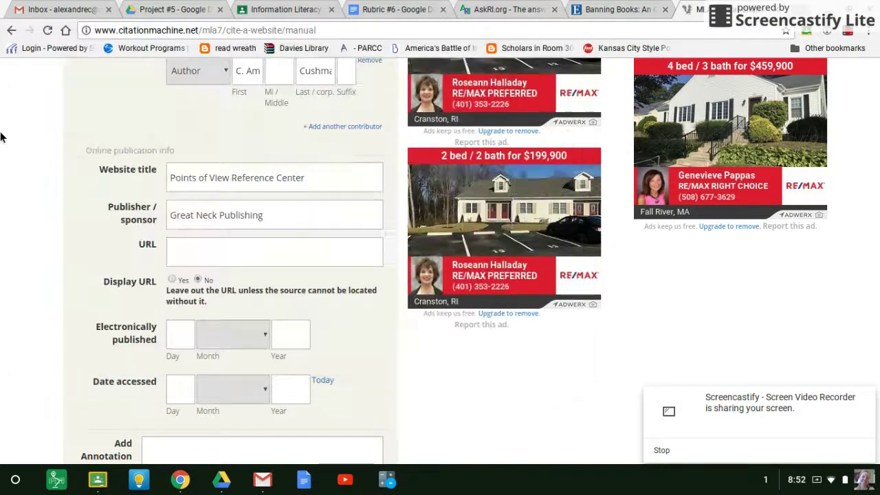
pyautogui.click(218, 248)
pyautogui.hotkey('ctrl', 'v')
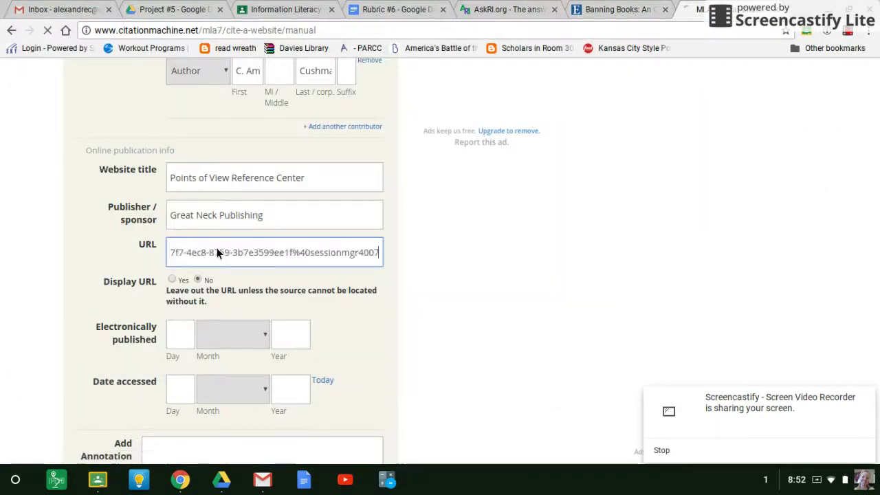
# Look up the article's publication date in the Points of View window.
pyautogui.click(182, 333)
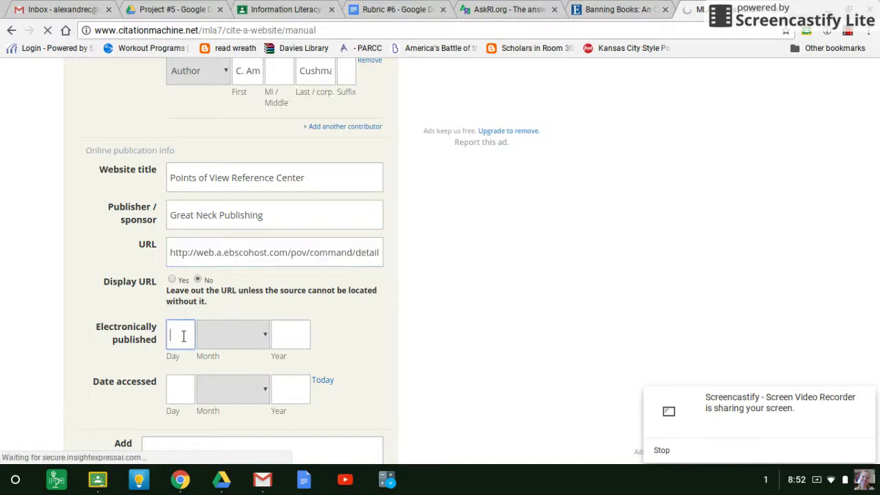
pyautogui.click(181, 480)
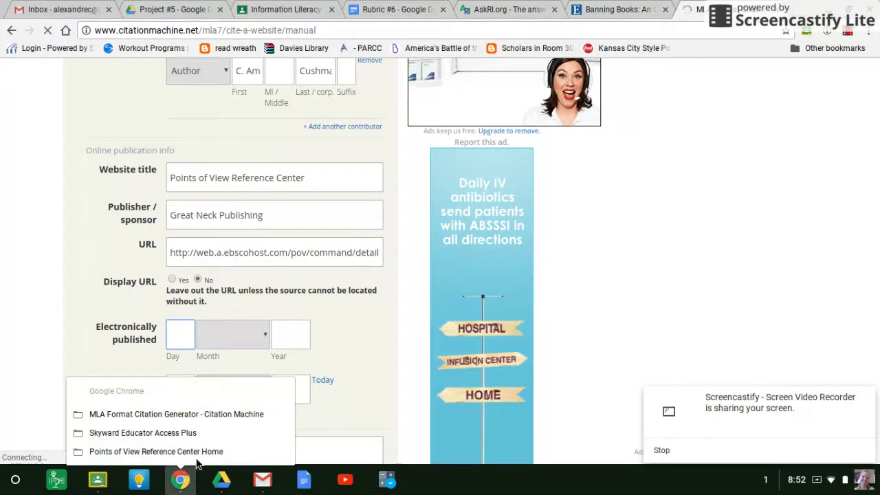
pyautogui.click(183, 452)
pyautogui.click(436, 230)
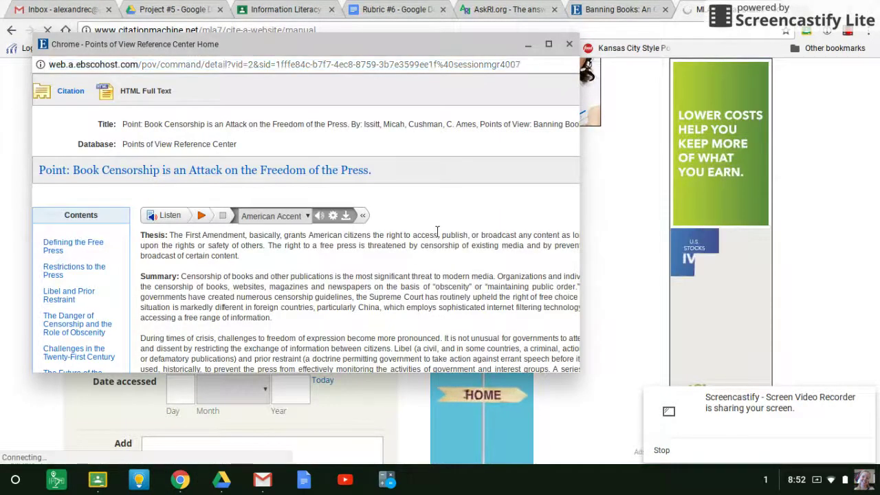
pyautogui.hscroll(3, 437, 232)
pyautogui.scroll(-1, 436, 232)
pyautogui.scroll(-20, 437, 232)
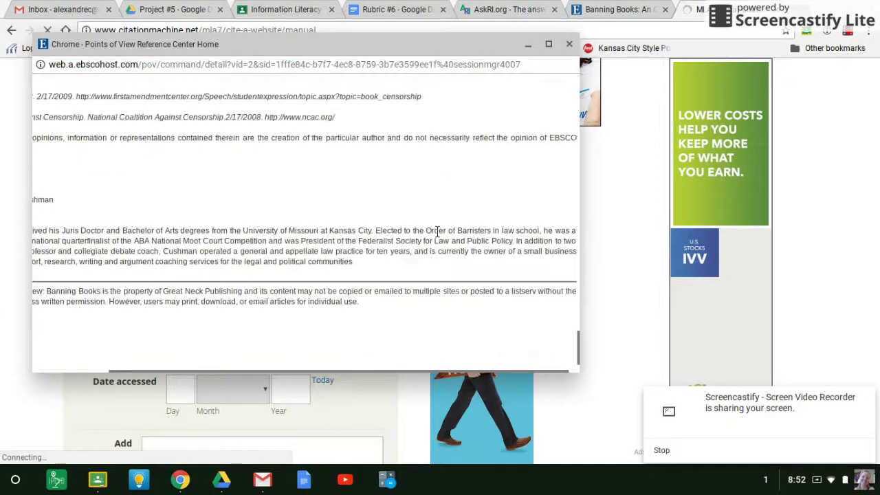
pyautogui.hscroll(-3, 437, 232)
pyautogui.hscroll(3, 437, 232)
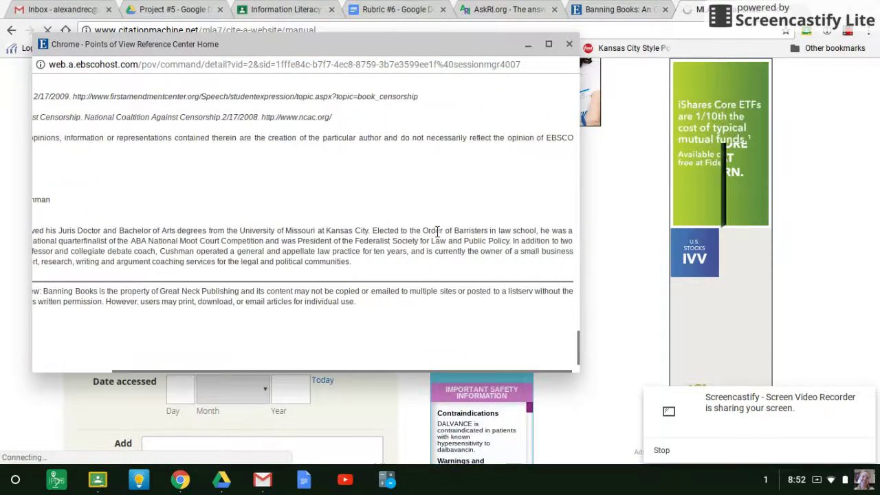
pyautogui.scroll(4, 437, 232)
pyautogui.scroll(15, 437, 231)
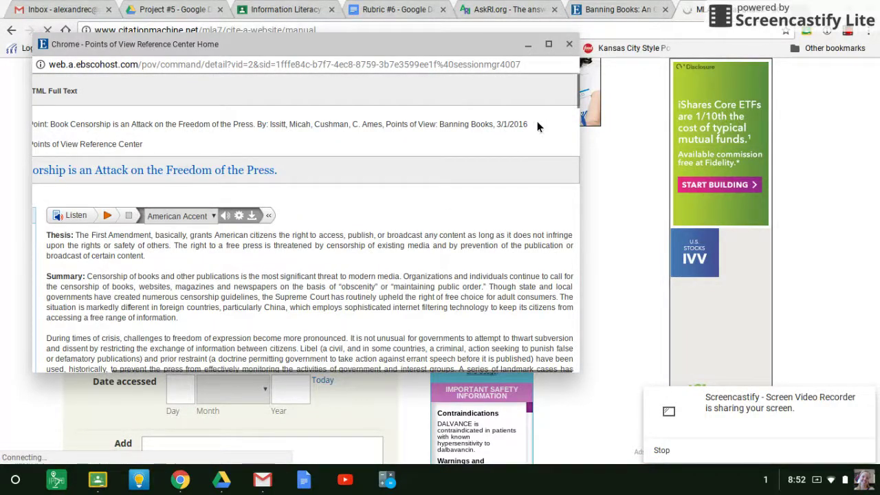
pyautogui.click(528, 44)
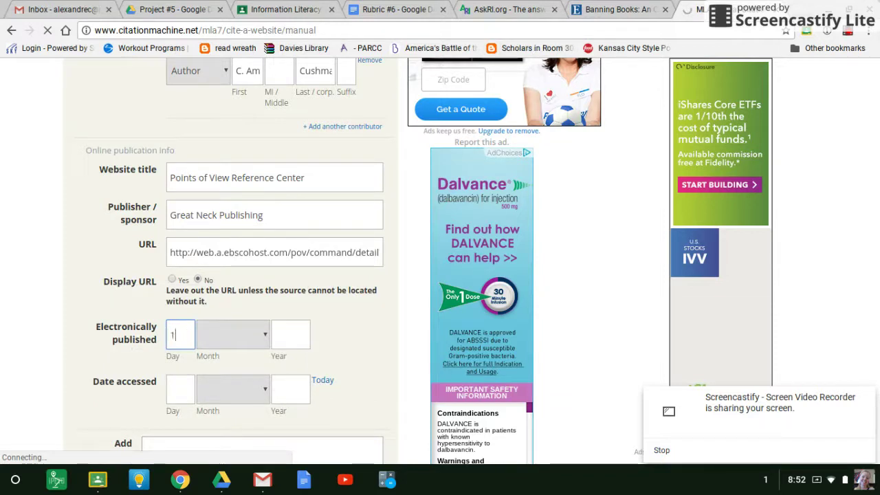
# Set the publication date to March 2016 and fill the access date with today's date.
pyautogui.click(237, 333)
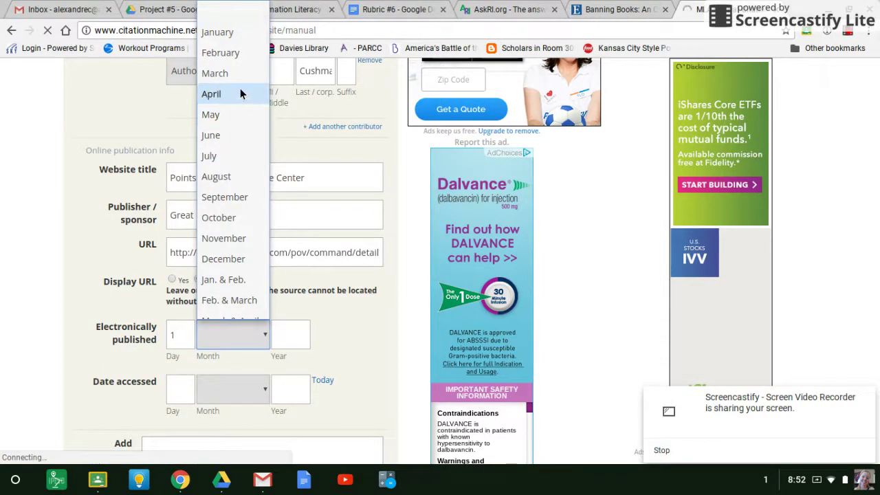
pyautogui.click(227, 73)
pyautogui.click(286, 329)
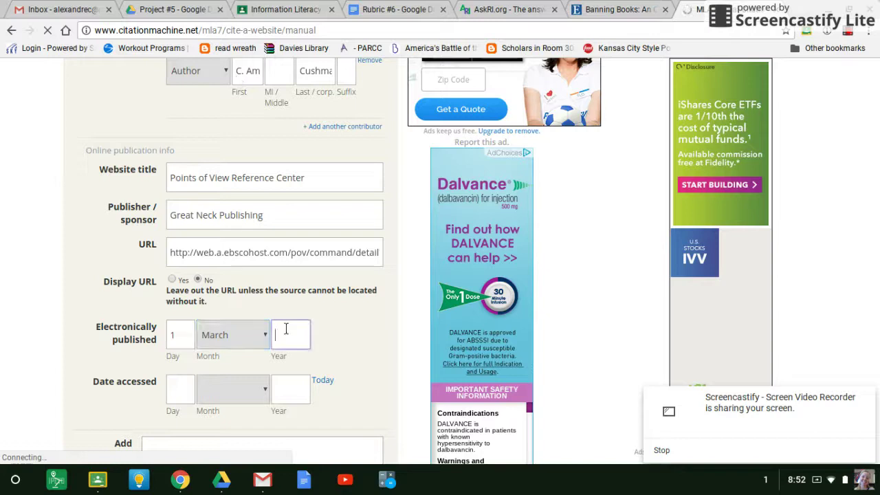
pyautogui.write('2016')
pyautogui.scroll(-4, 189, 384)
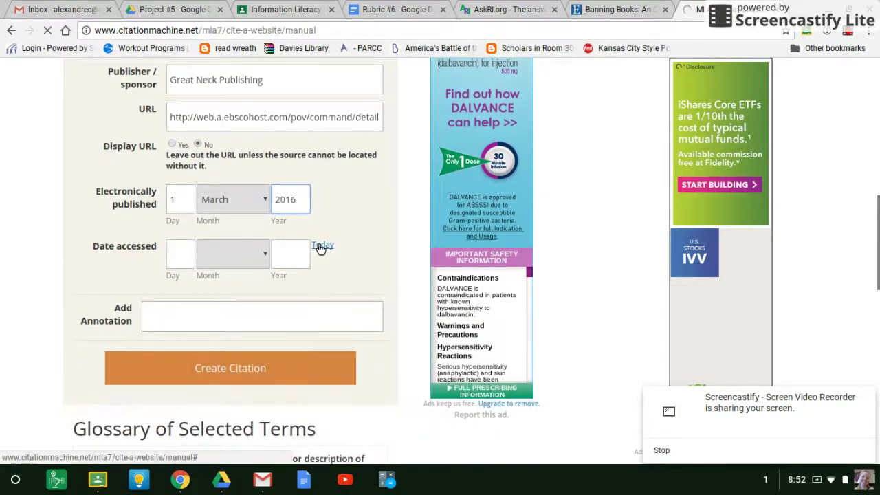
pyautogui.click(321, 246)
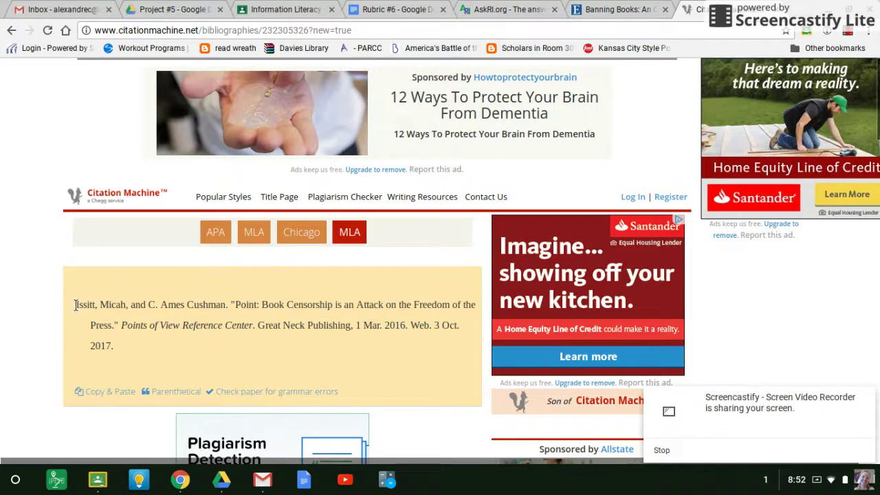
# Select the generated MLA citation text, then return to the Information Literacy class tab.
pyautogui.moveTo(75, 304); pyautogui.dragTo(115, 346)
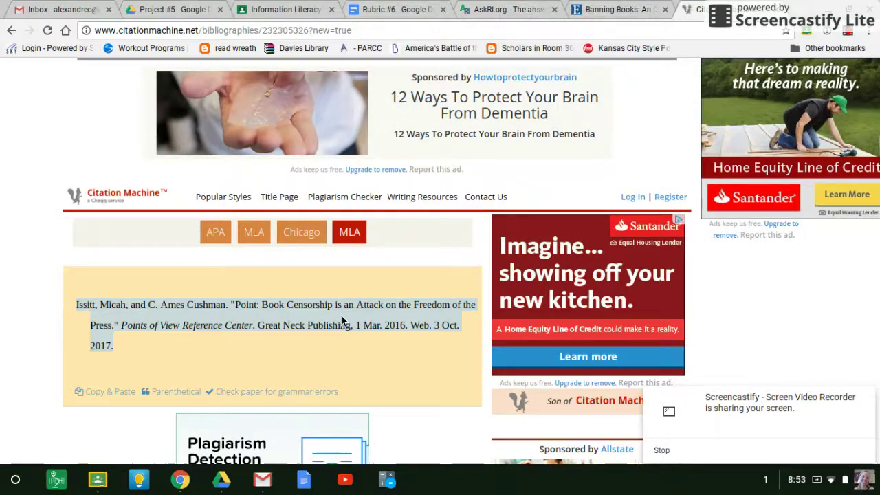
pyautogui.scroll(-4, 389, 345)
pyautogui.scroll(4, 389, 349)
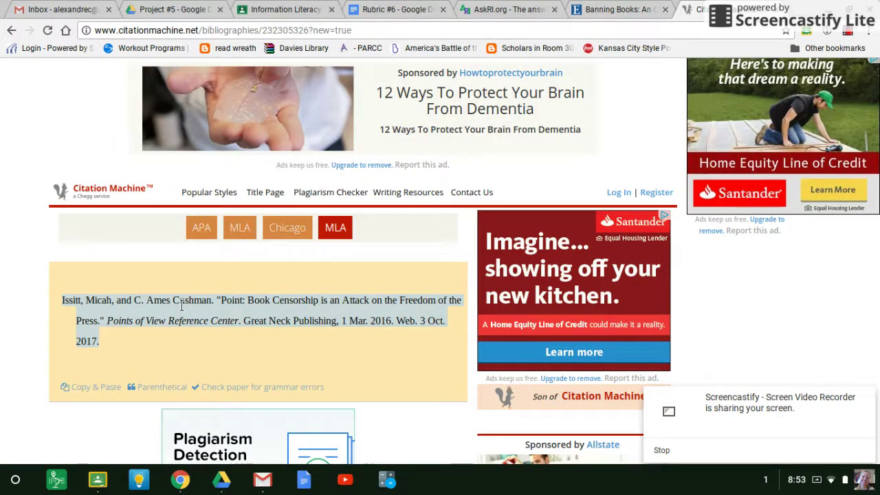
pyautogui.click(298, 7)
# Scroll through the #6 - "Against" Tab assignment instructions and back to the top.
pyautogui.scroll(-3, 476, 193)
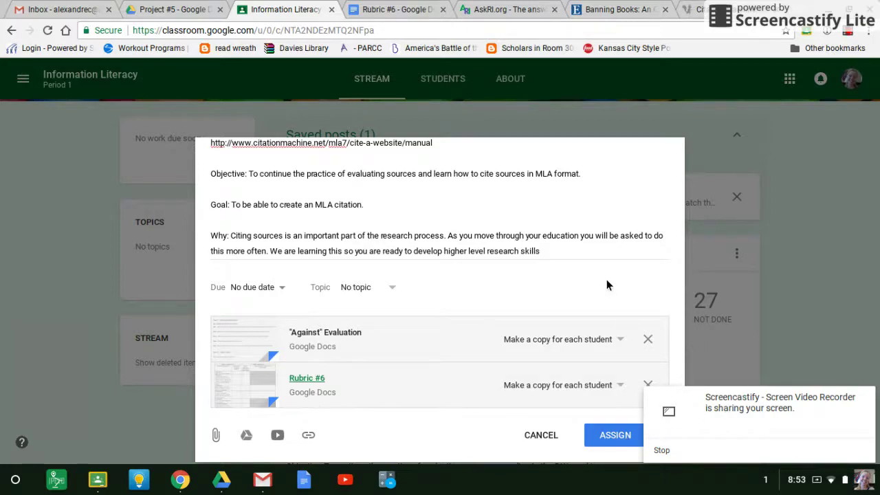
pyautogui.scroll(5, 606, 279)
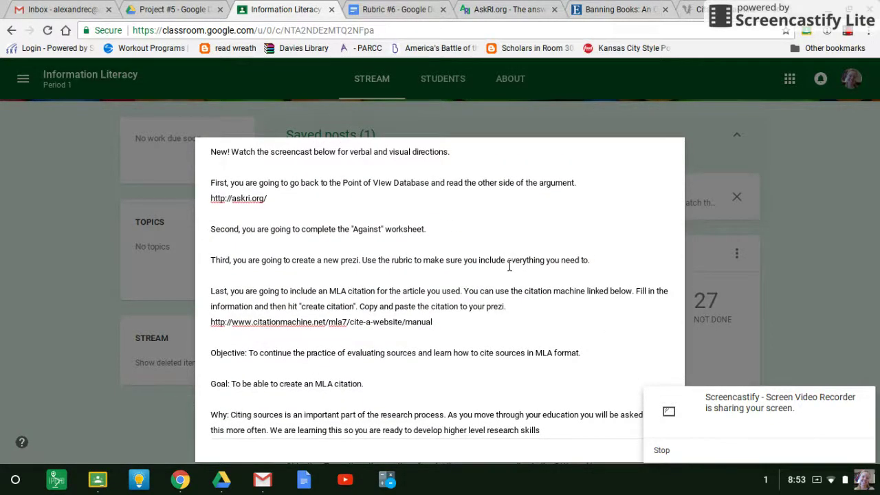
pyautogui.scroll(5, 510, 267)
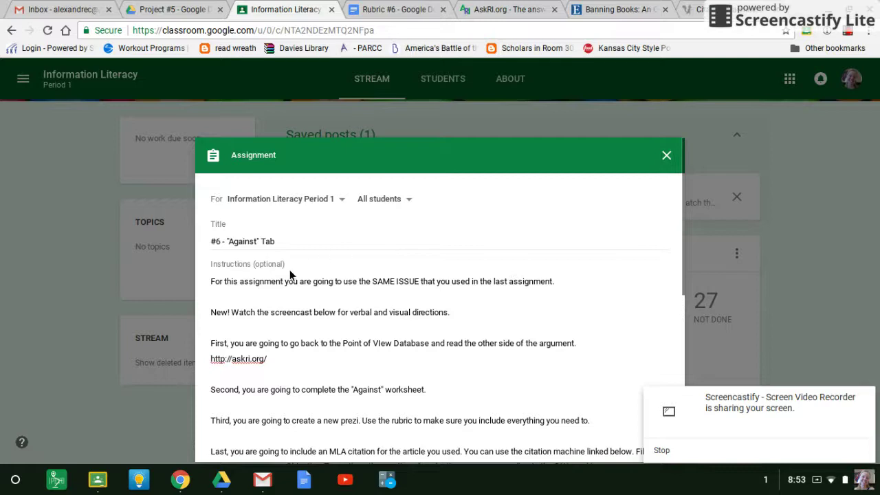